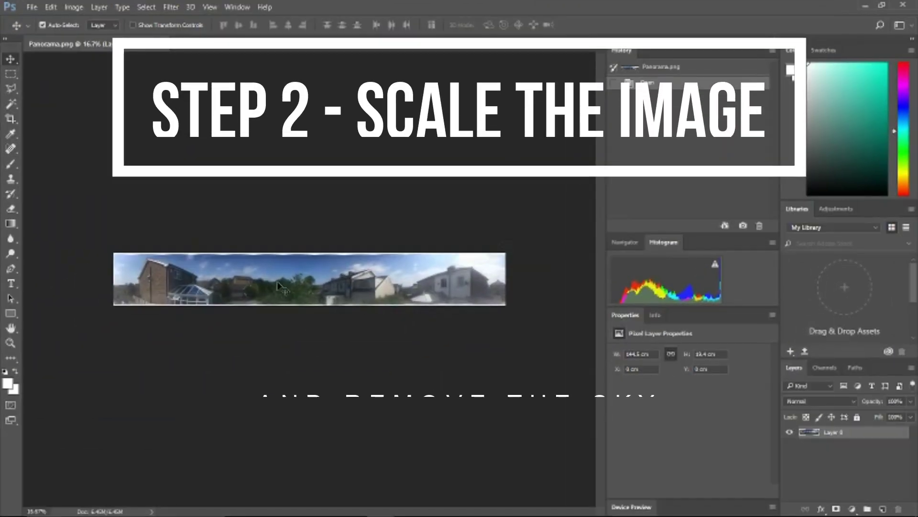
Open Photoshop's Image menu with the Panorama.png strip loaded.
click(81, 11)
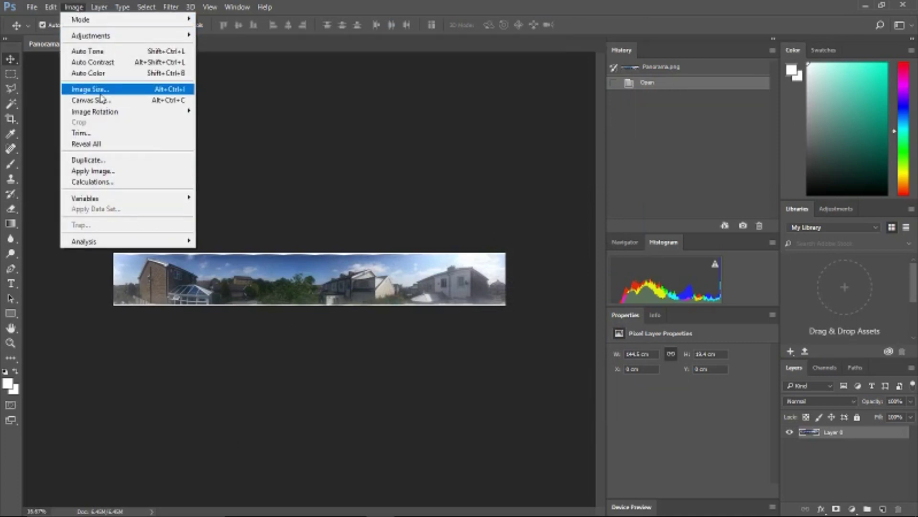
Resize Panorama.png to 2048 pixels wide, proportions linked, giving 2048 × 275.
click(100, 92)
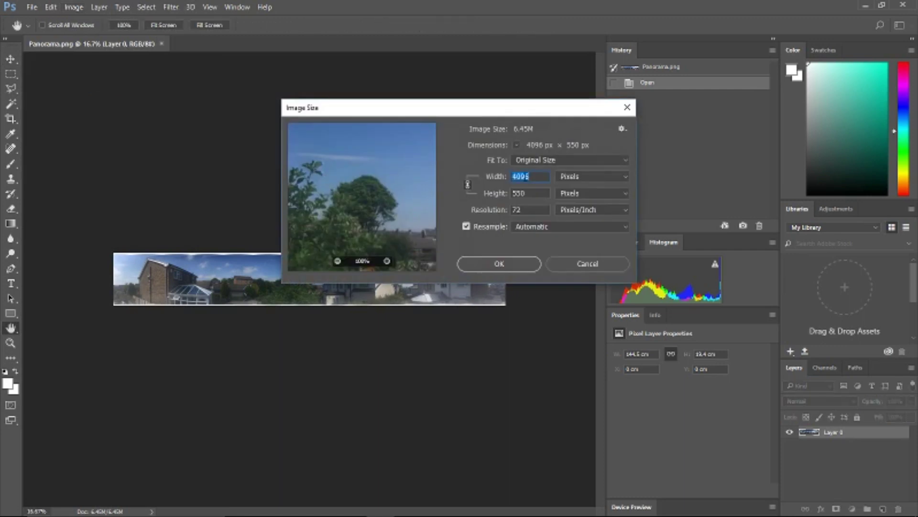
click(576, 178)
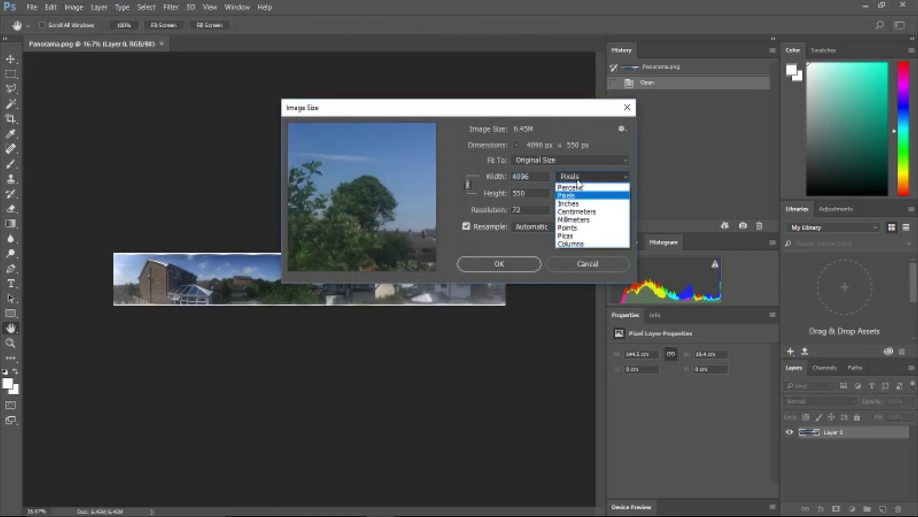
click(579, 199)
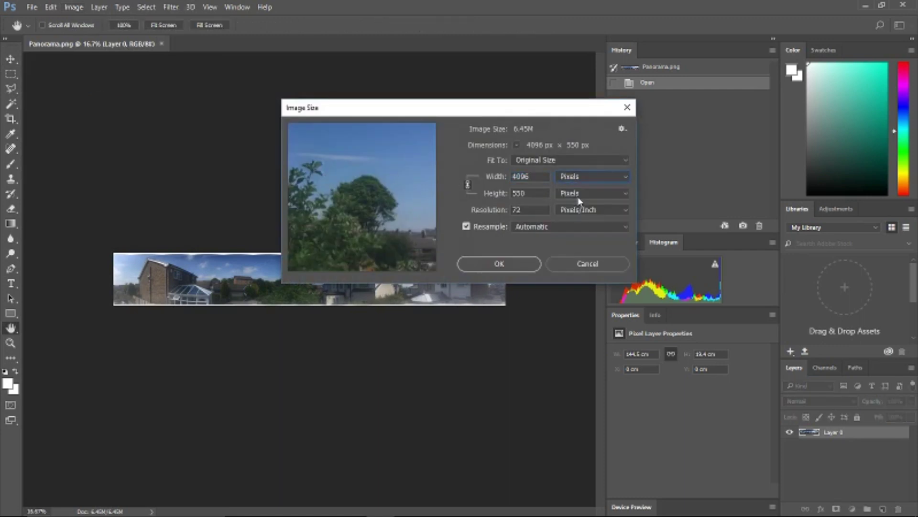
double_click(532, 175)
text(2)
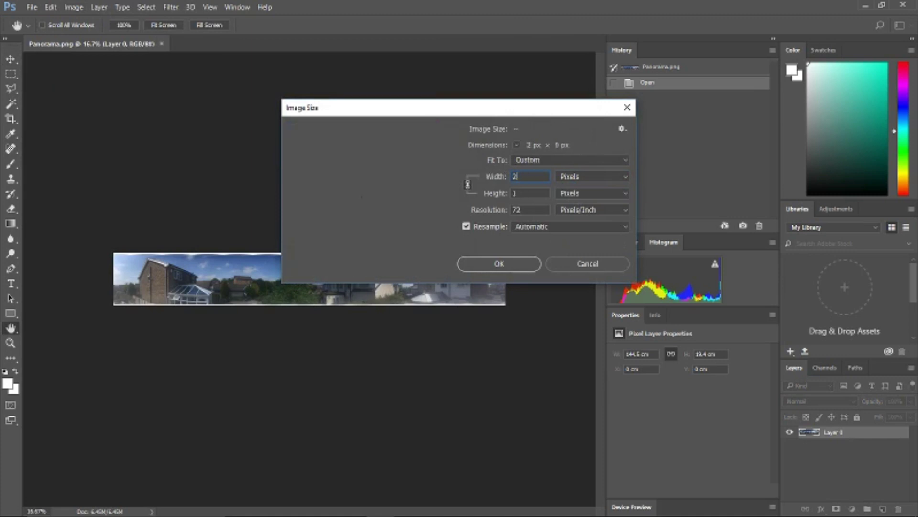
text(048)
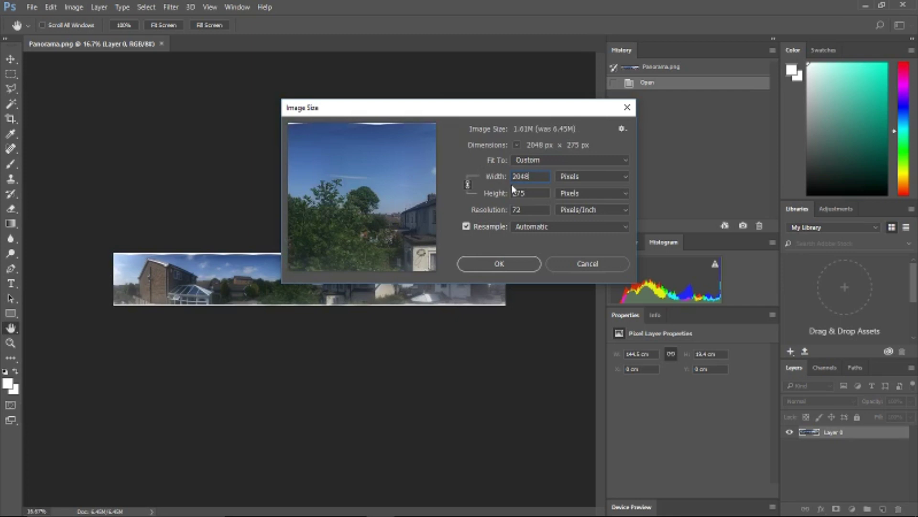
click(510, 262)
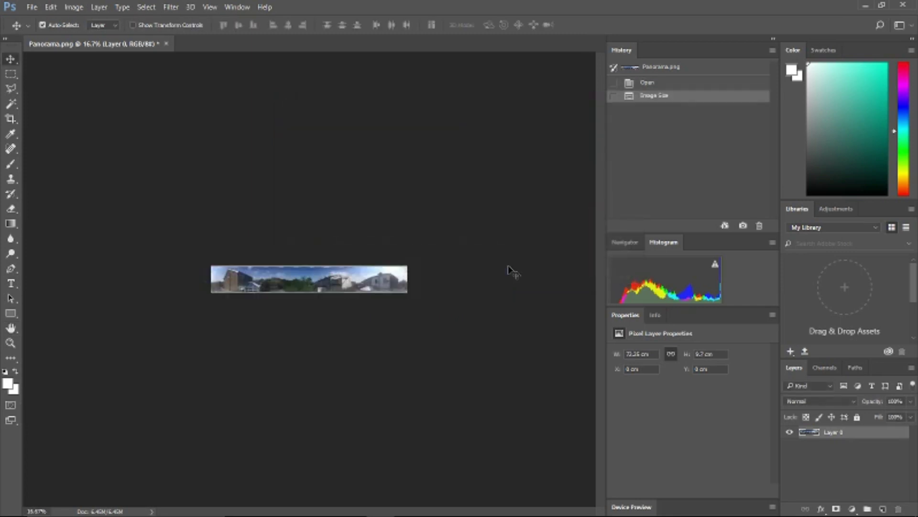
click(72, 8)
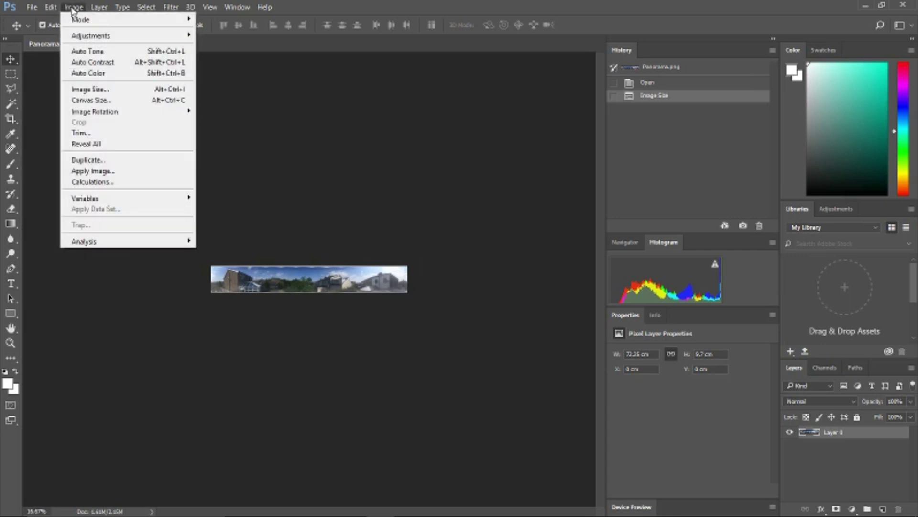
Set the canvas height to 1024 pixels in Canvas Size, making it 2048 × 1024.
click(108, 101)
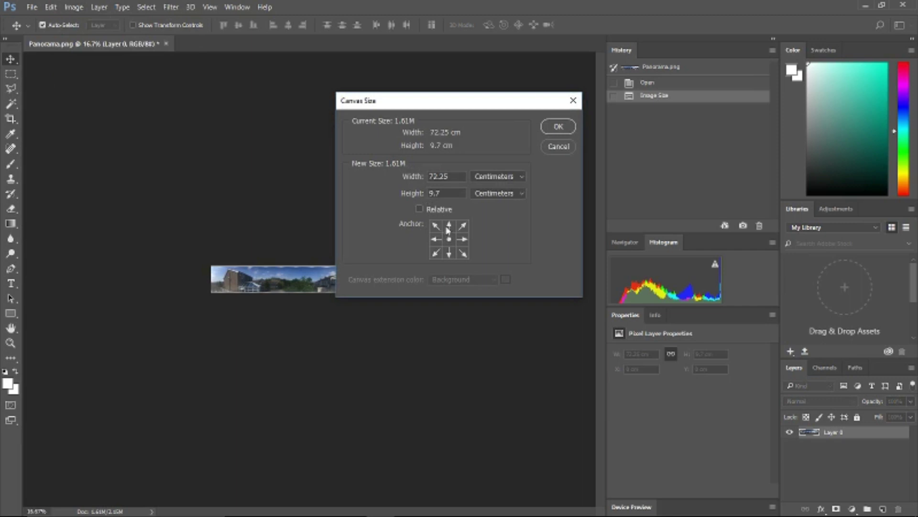
click(494, 176)
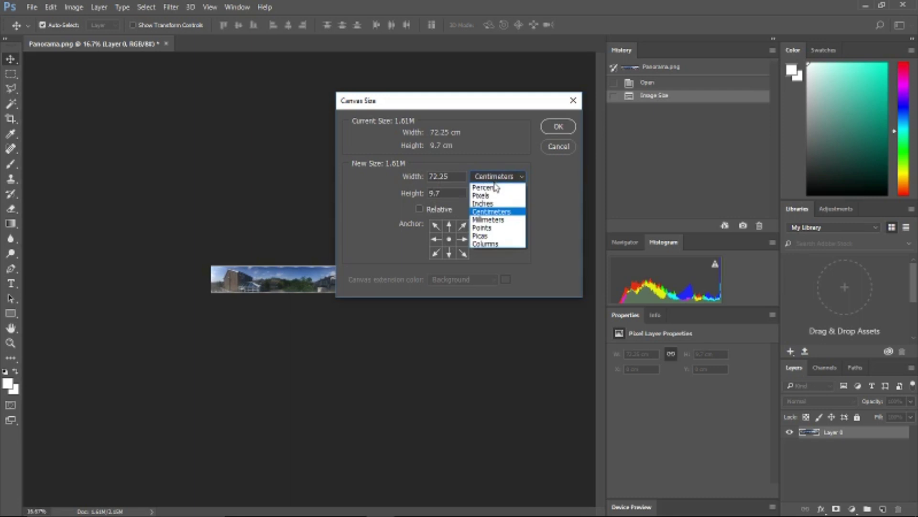
click(488, 198)
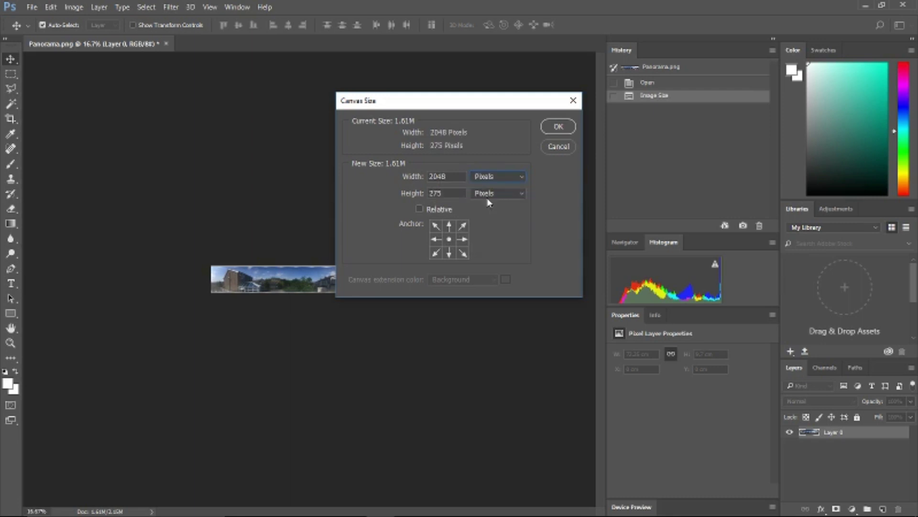
double_click(456, 193)
text(1024)
click(558, 126)
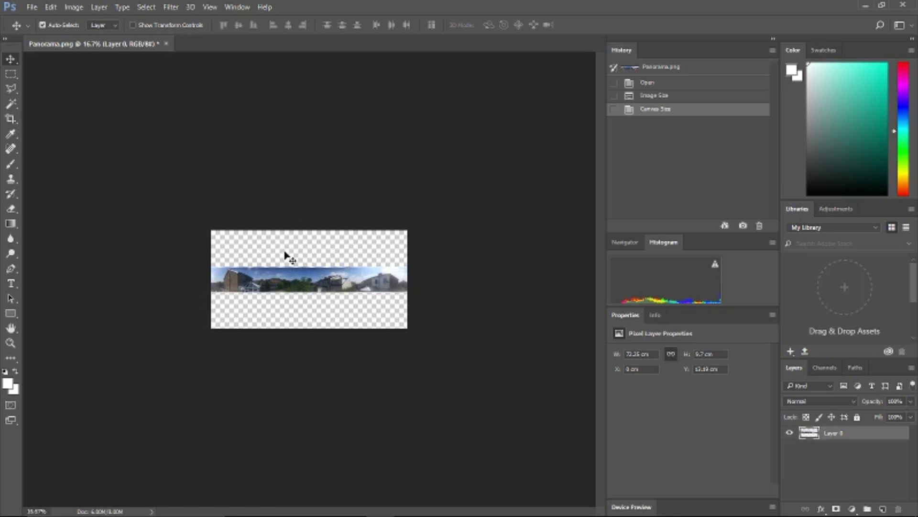
Draw a white rectangle over the lower transparent band and confirm the image is still 2048 × 1024.
key(u)
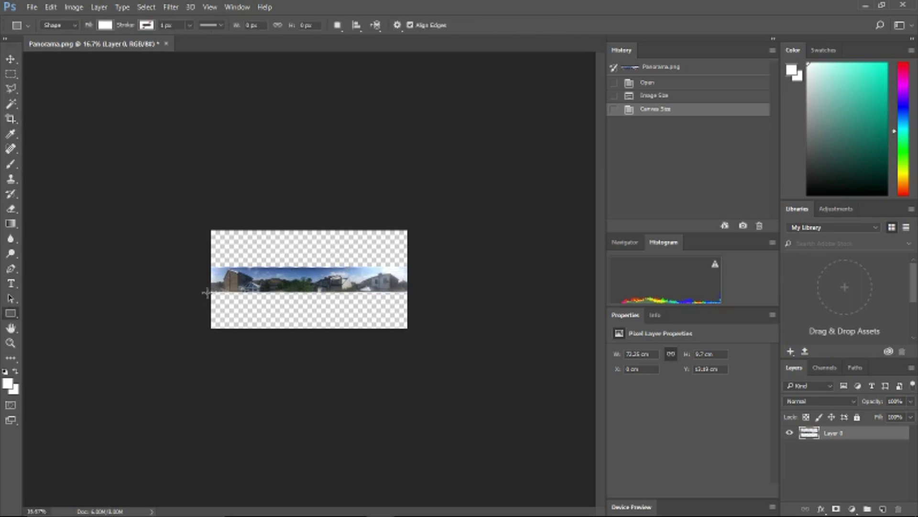
drag(222, 294, 411, 331)
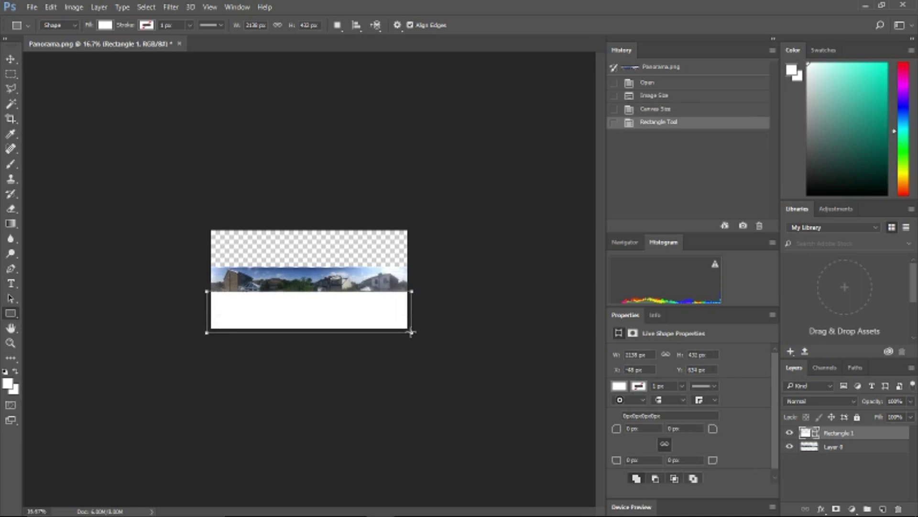
click(70, 7)
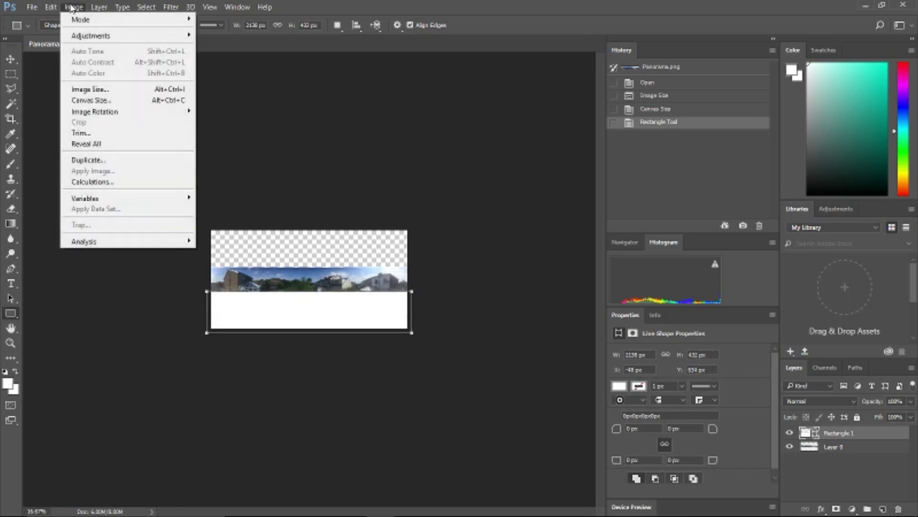
click(102, 91)
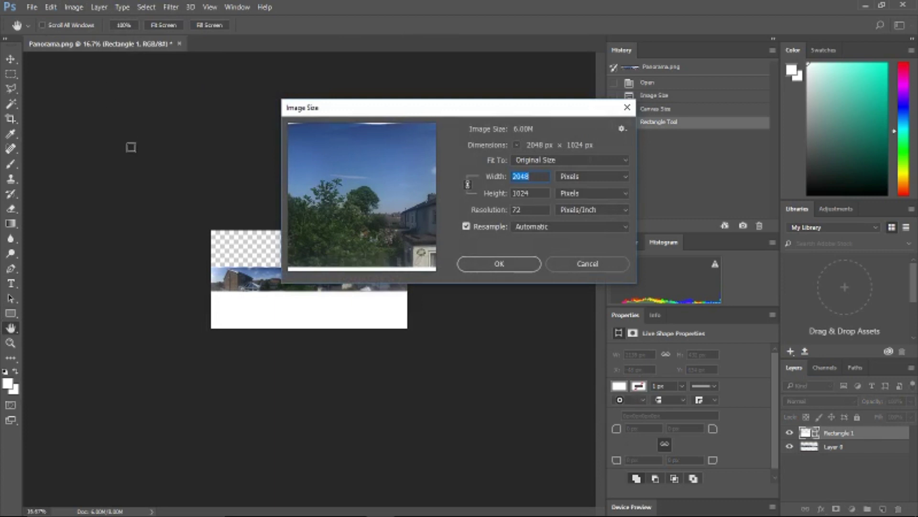
click(526, 266)
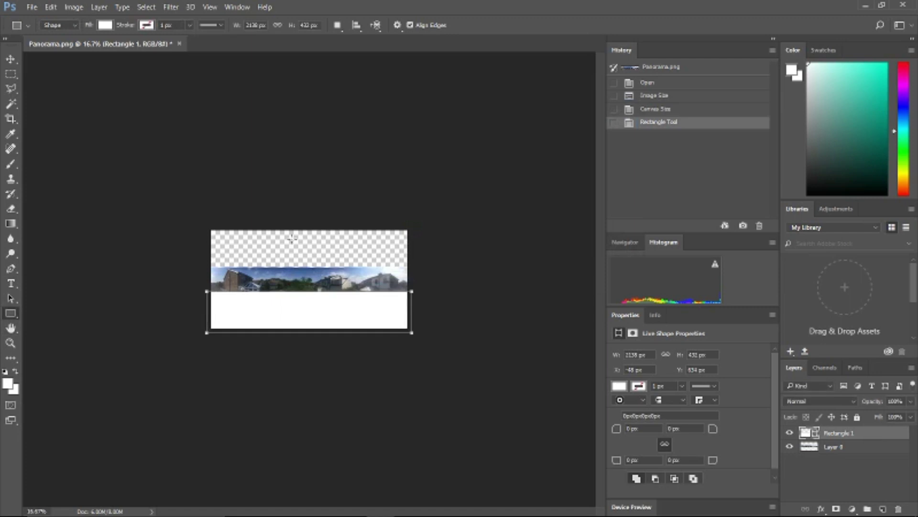
click(10, 342)
Zoom in and Magic Wand-select the sky across the strip, then delete it.
click(309, 291)
click(309, 291)
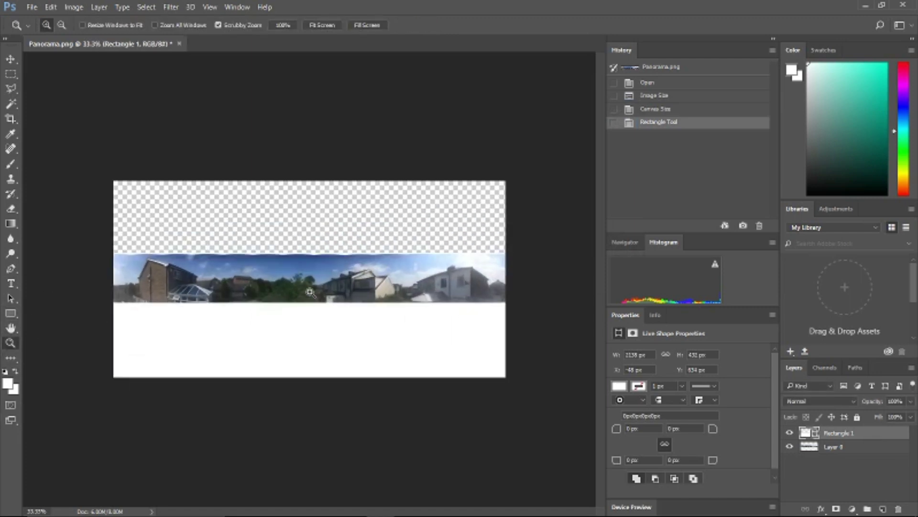
click(309, 291)
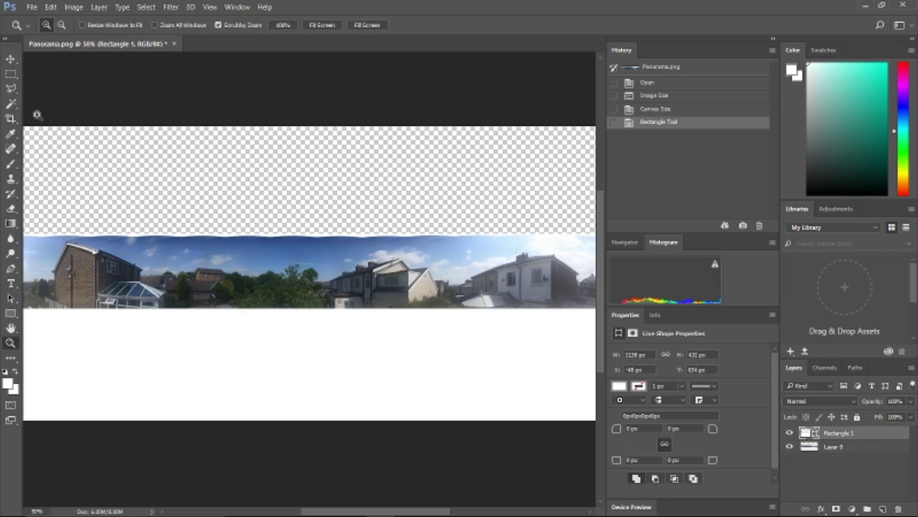
click(14, 104)
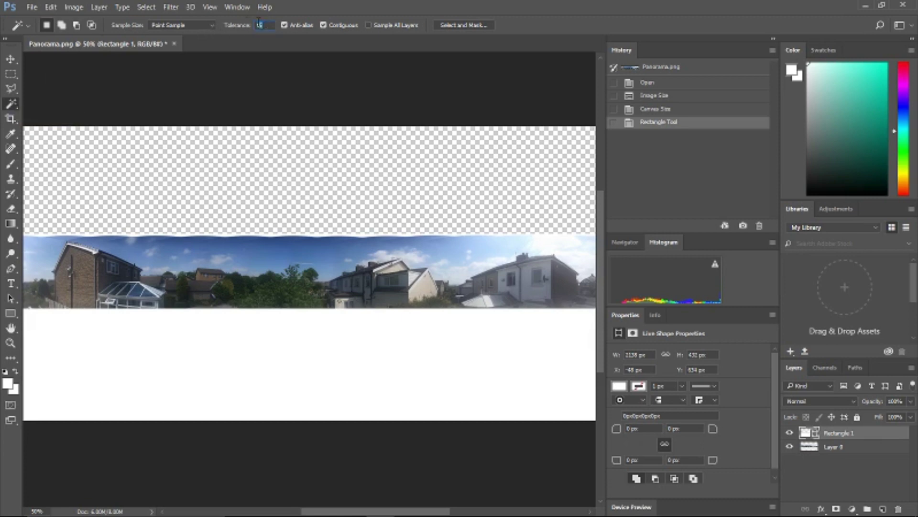
text(2)
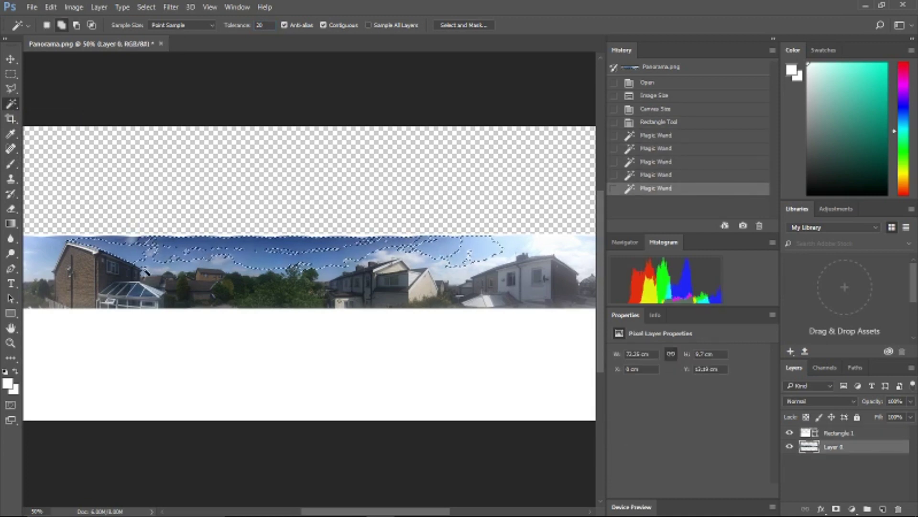
shift+click(139, 241)
click(193, 260)
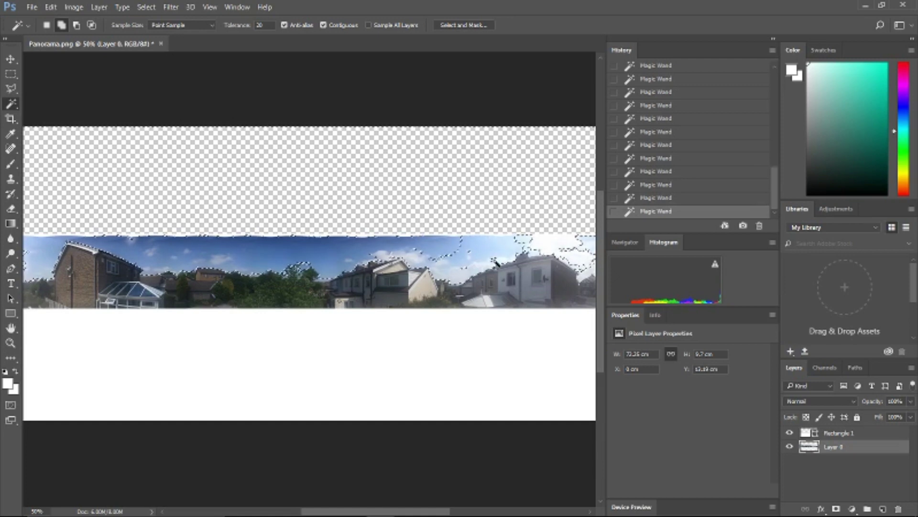
click(437, 260)
shift+click(583, 278)
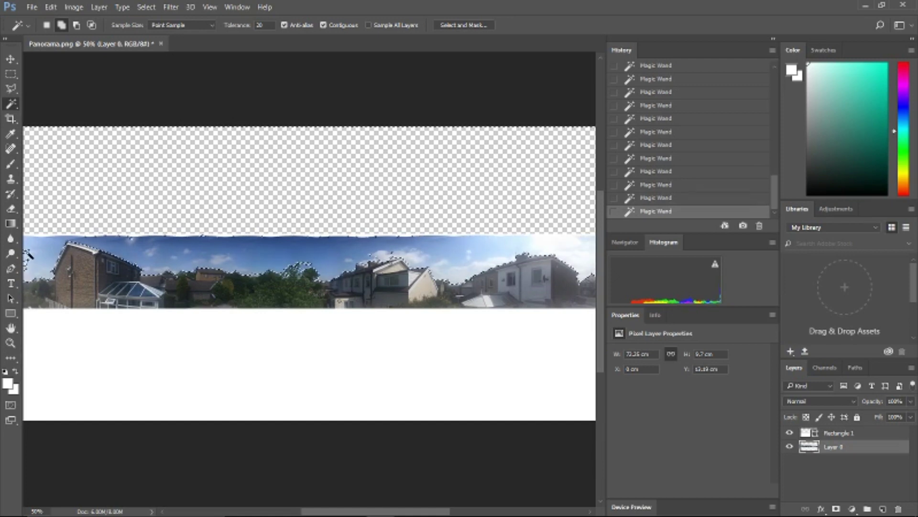
key(Delete)
Marquee-select and delete the leftover streaks of sky above the rooftops.
click(10, 74)
key(ctrl+d)
drag(113, 211, 431, 256)
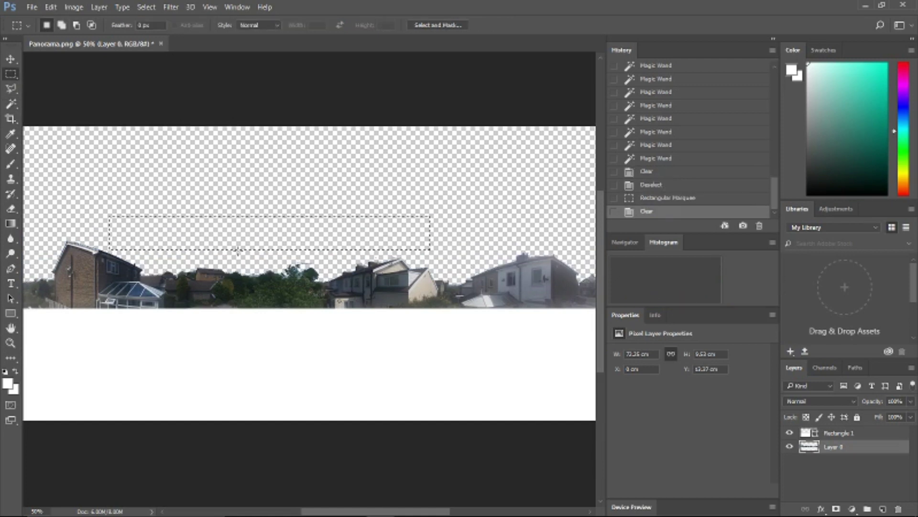
key(Delete)
drag(92, 221, 123, 246)
key(Delete)
key(ctrl+plus)
key(ctrl+plus)
key(ctrl+plus)
key(ctrl+plus)
drag(291, 131, 446, 153)
key(Delete)
Magic Wand the sky patches between trees and chimneys and delete them.
key(w)
shift+click(72, 215)
shift+click(354, 206)
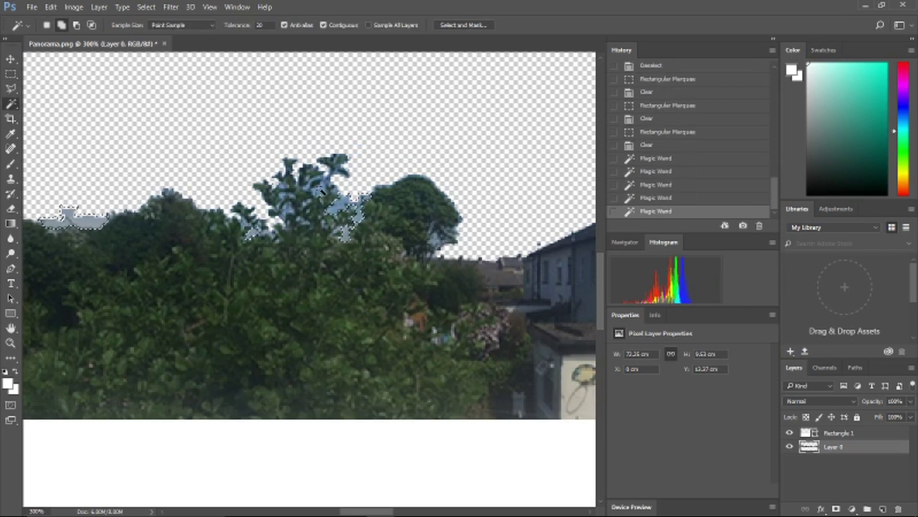
shift+click(287, 201)
shift+click(308, 211)
shift+click(301, 217)
shift+click(440, 237)
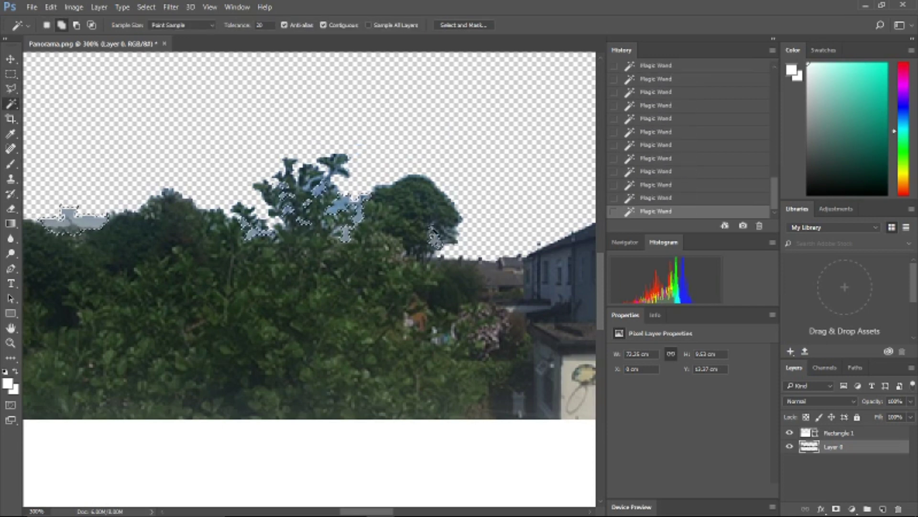
scroll(335, 215, right, 5)
shift+click(450, 167)
scroll(452, 170, right, 8)
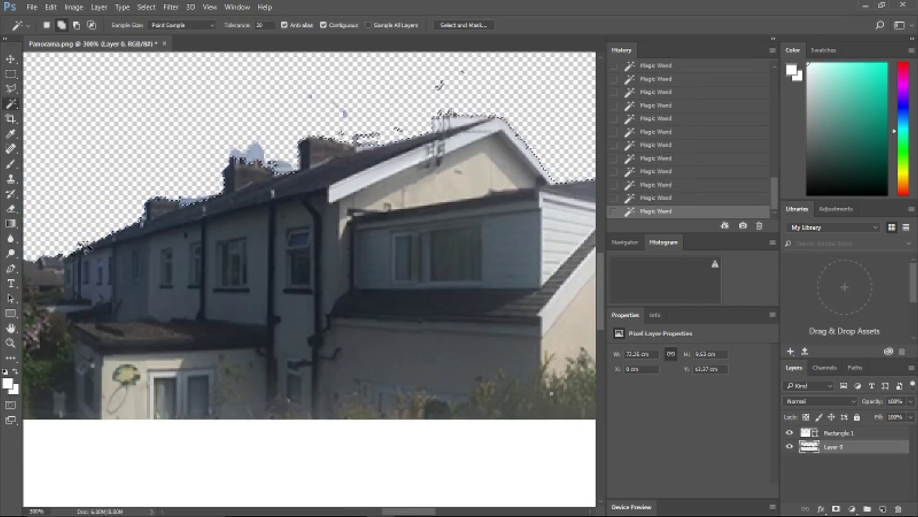
scroll(500, 143, right, 10)
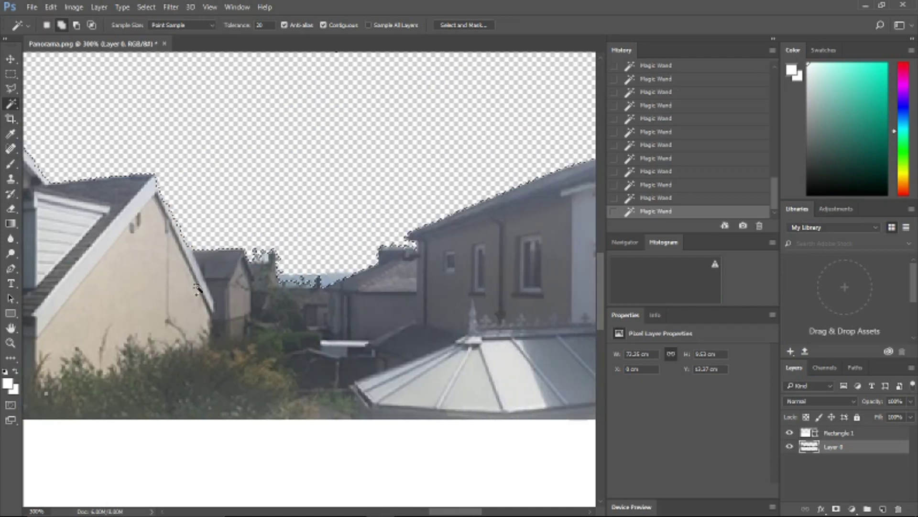
key(Delete)
scroll(443, 185, left, 15)
scroll(442, 185, right, 20)
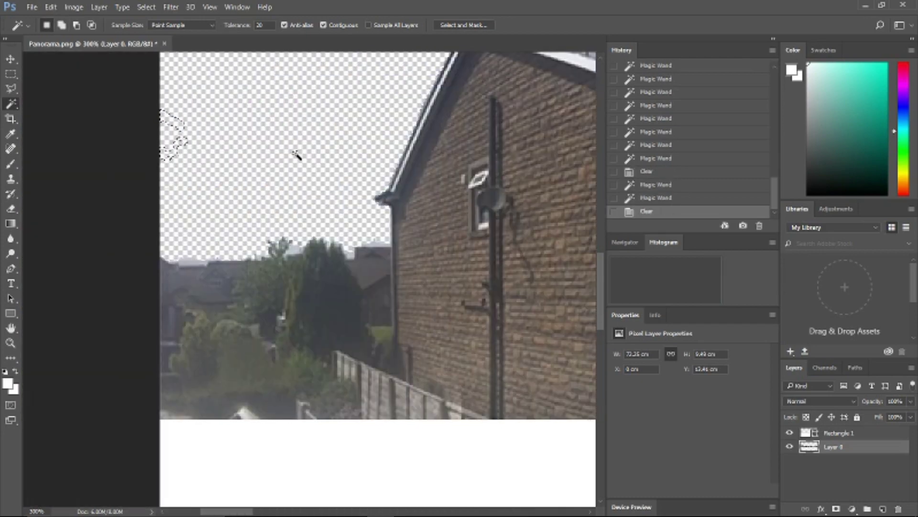
Zoom out to fit the whole panorama and invert the selection.
key(z)
key(ctrl+0)
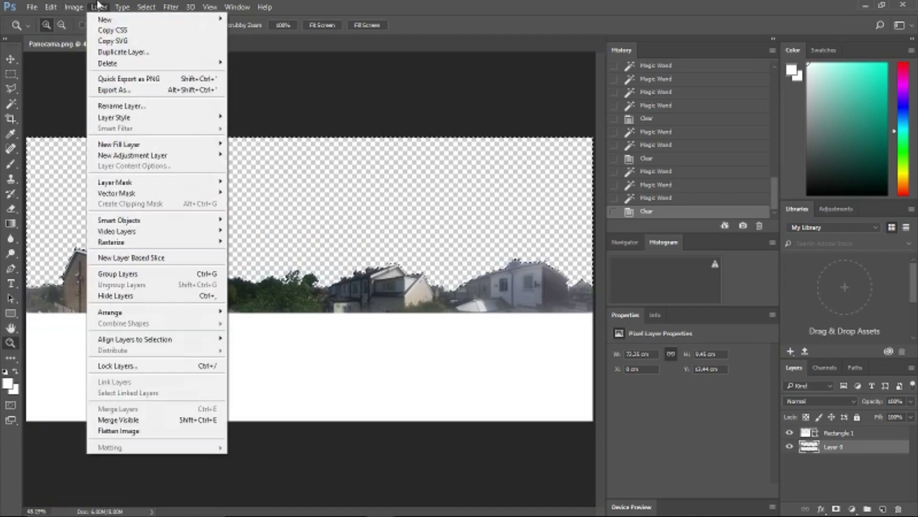
key(ctrl+shift+i)
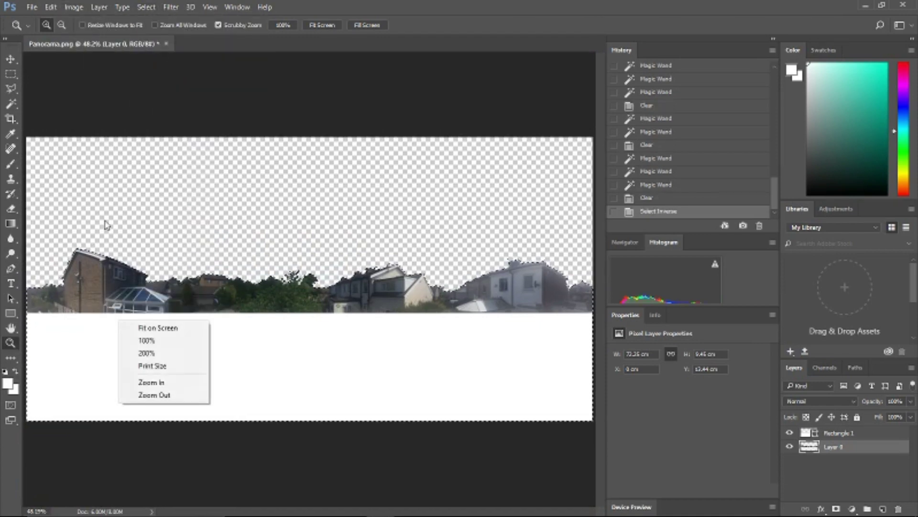
Save the image to the Desktop as Landscape in PNG format, accepting the PNG options.
click(32, 7)
click(31, 7)
click(45, 28)
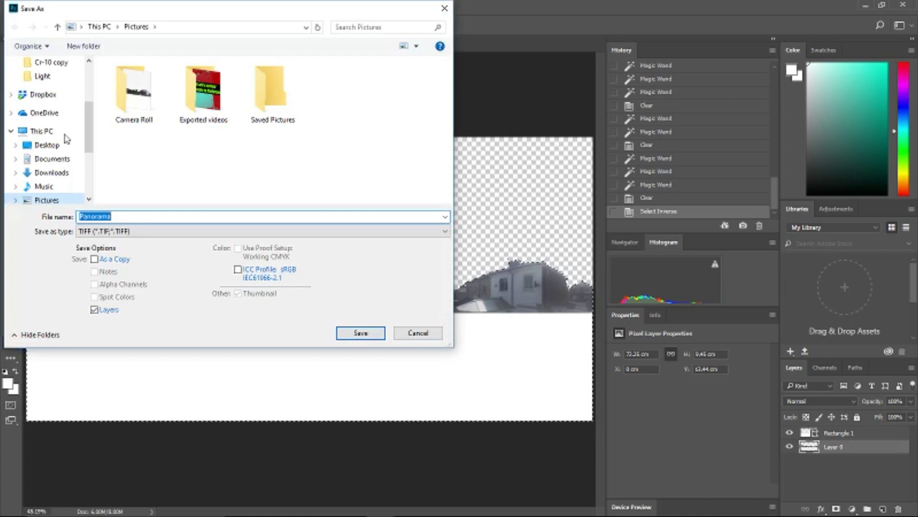
click(52, 144)
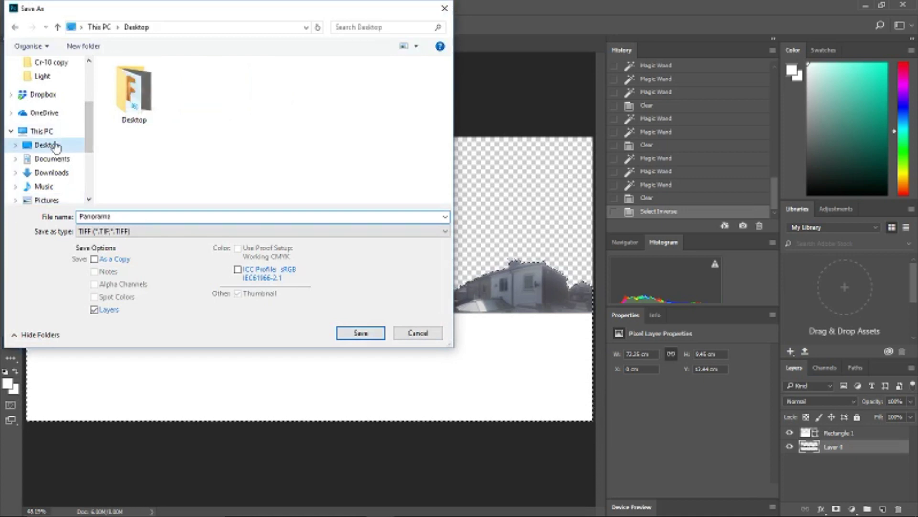
click(116, 216)
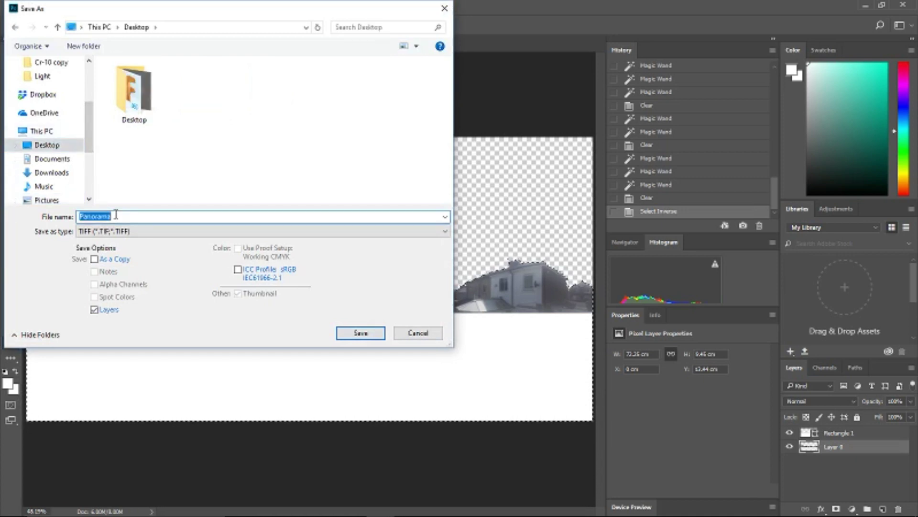
text(LL)
text(La)
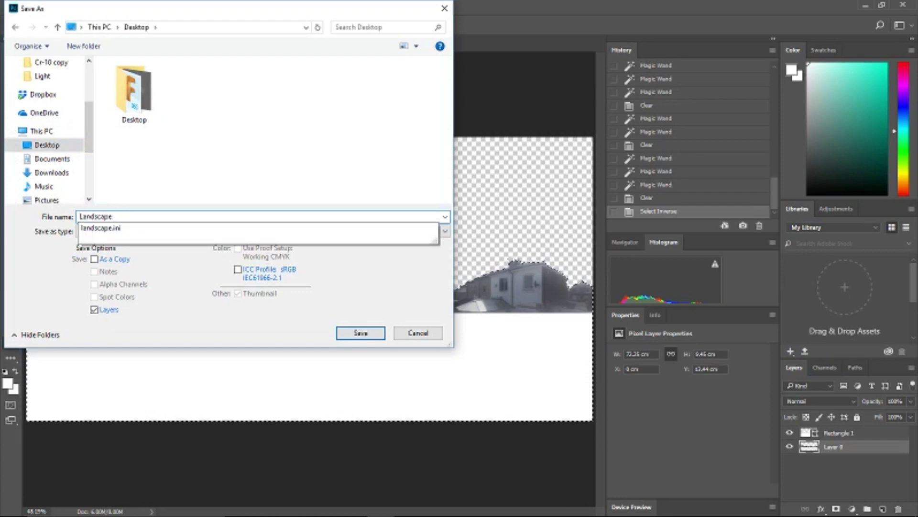
text(ndscape)
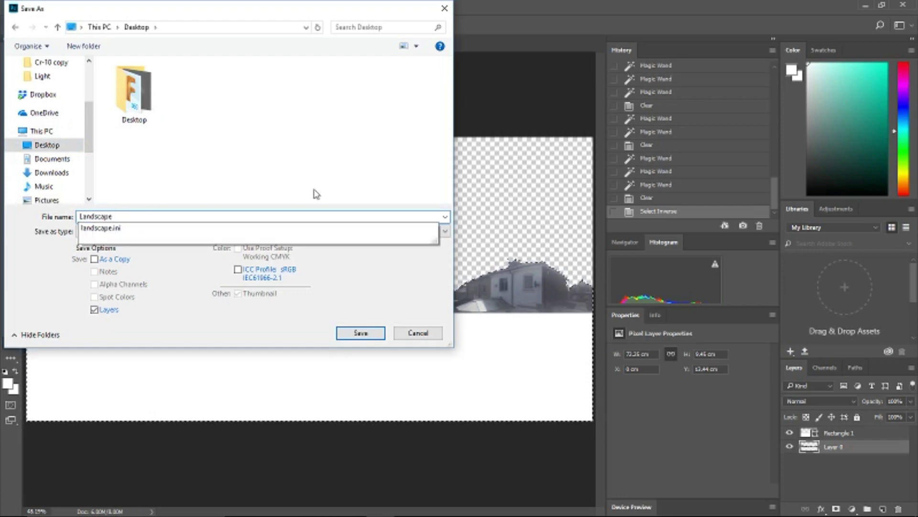
click(207, 282)
click(168, 232)
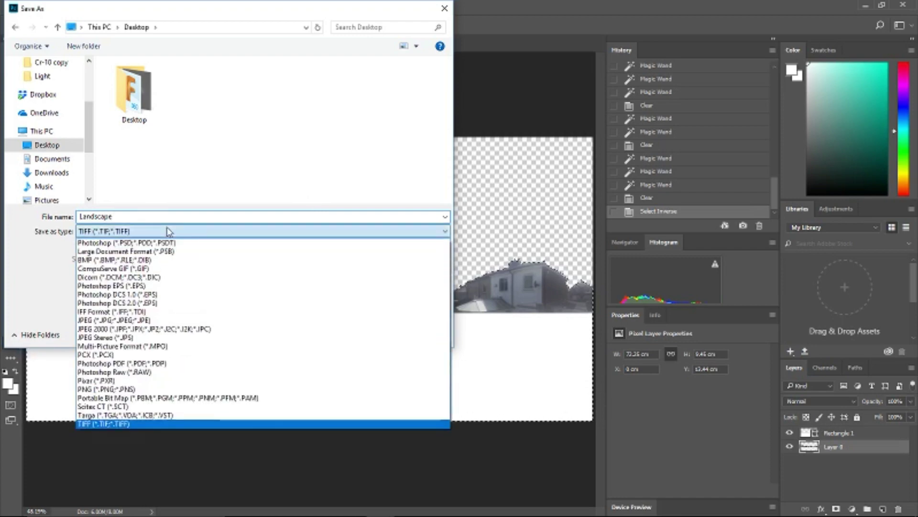
click(174, 390)
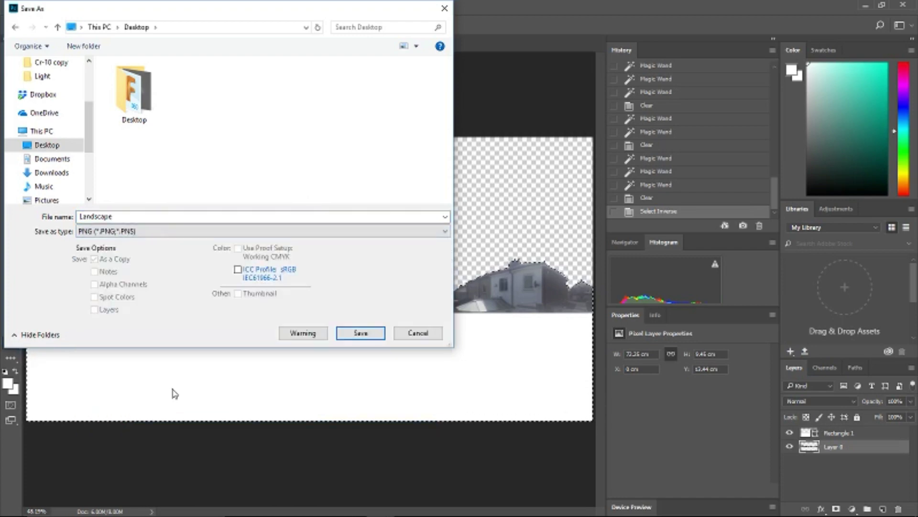
click(361, 333)
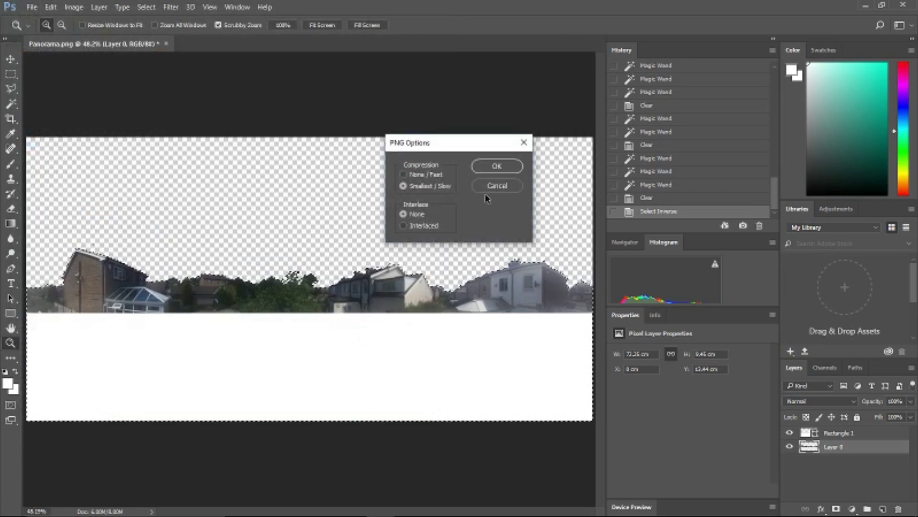
click(496, 167)
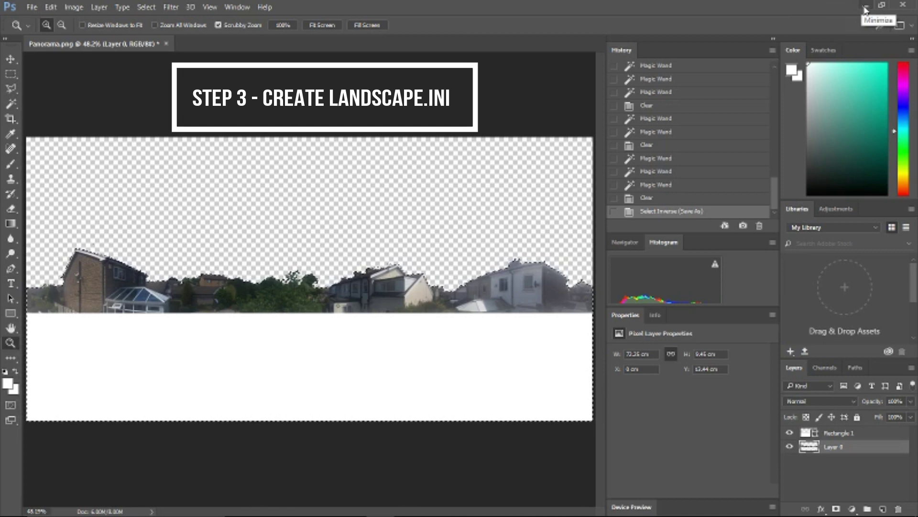
Minimise Photoshop to reveal Stellarium's landscapes folder in File Explorer.
click(867, 10)
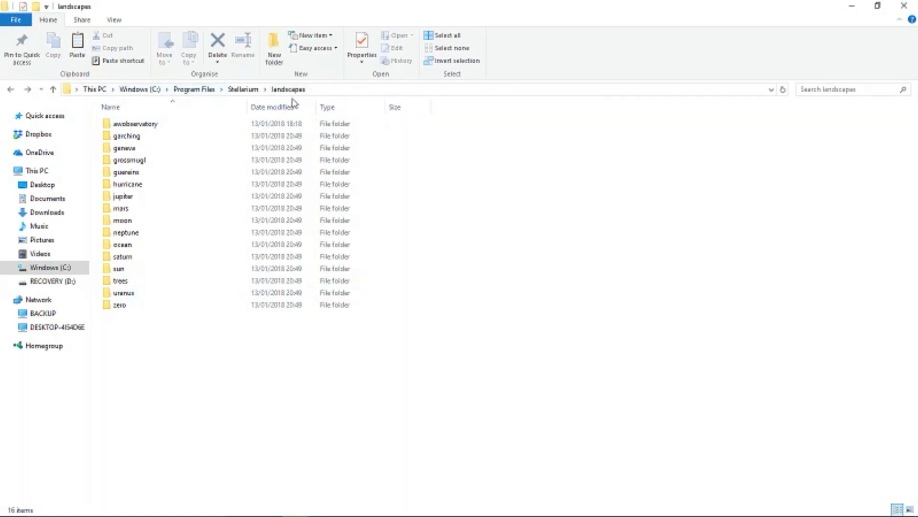
Add a new folder named 'custom' to Stellarium\landscapes via New > Folder.
right_click(175, 359)
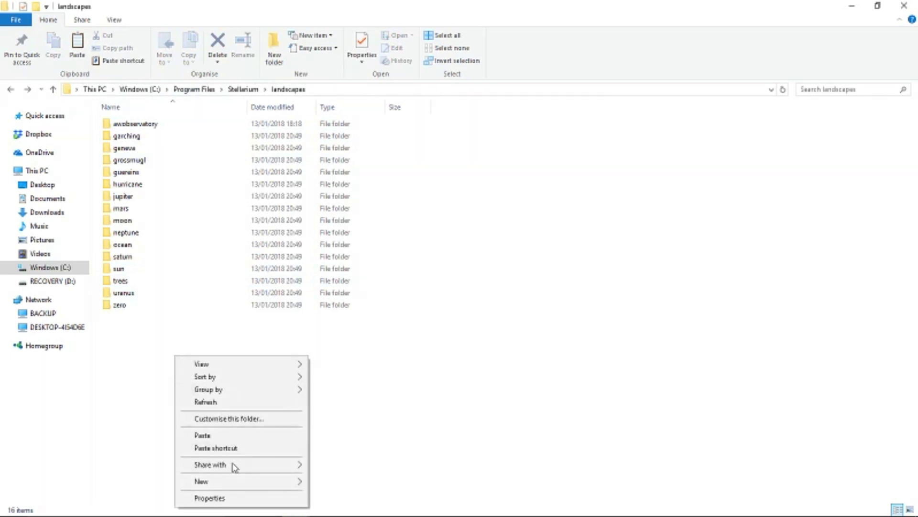
mouse_move(233, 484)
mouse_move(279, 484)
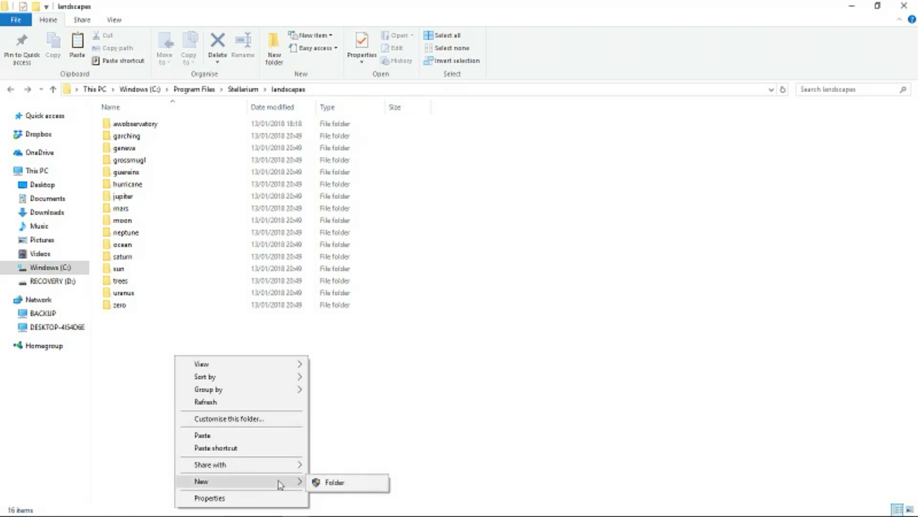
click(335, 483)
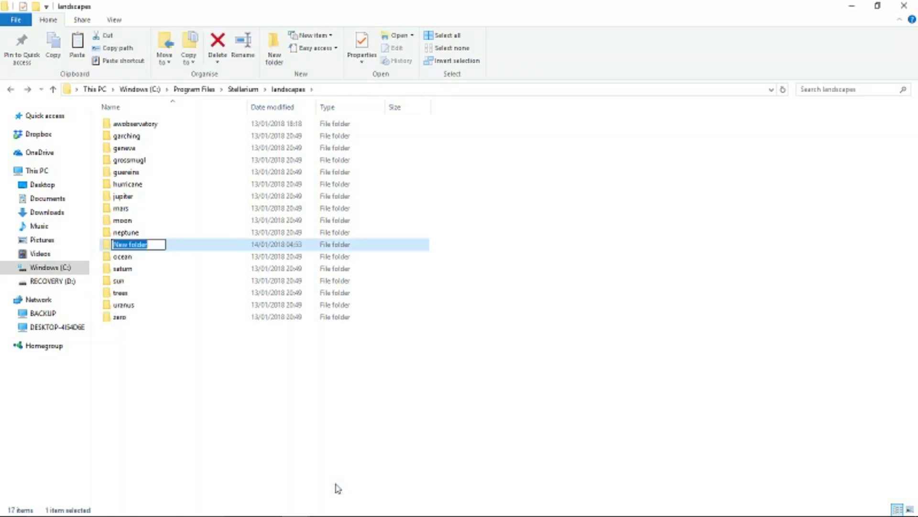
text(custom)
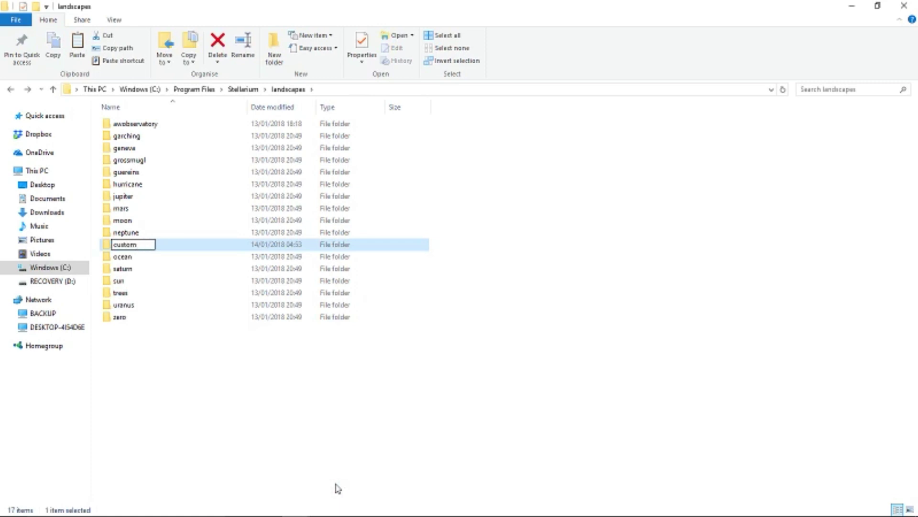
key(Return)
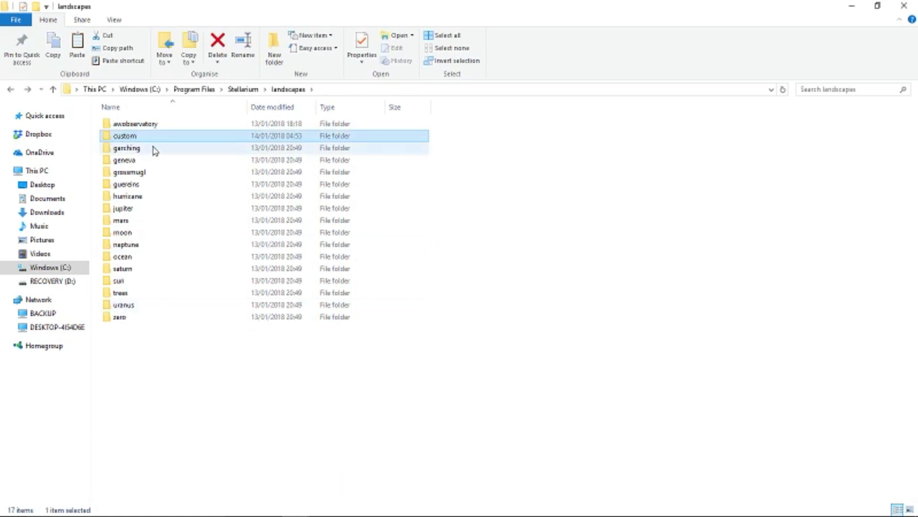
click(249, 317)
Save the landscape Notepad text to the Desktop as landscape.ini and close Notepad.
mouse_move(397, 513)
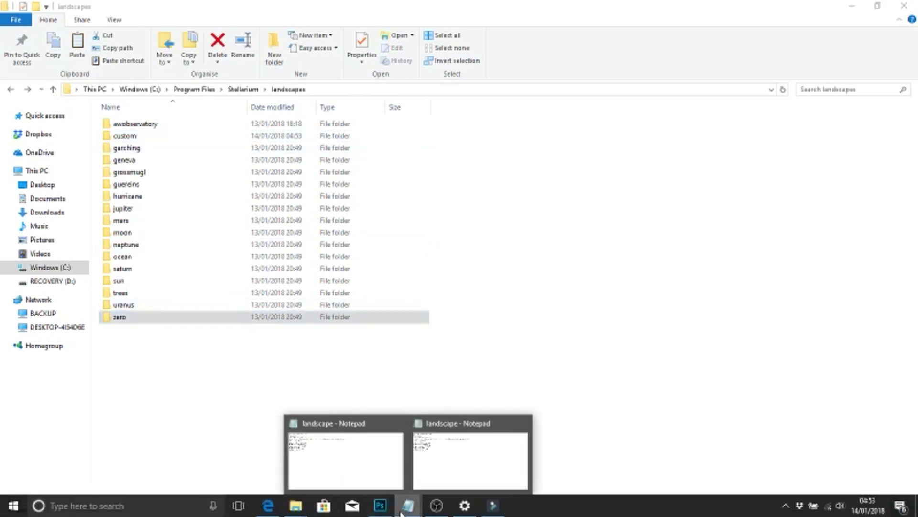
mouse_move(437, 476)
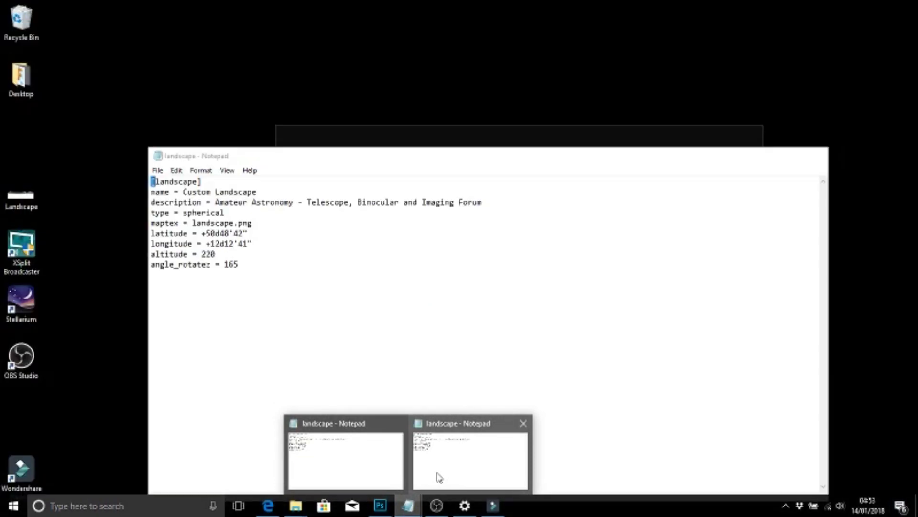
click(439, 477)
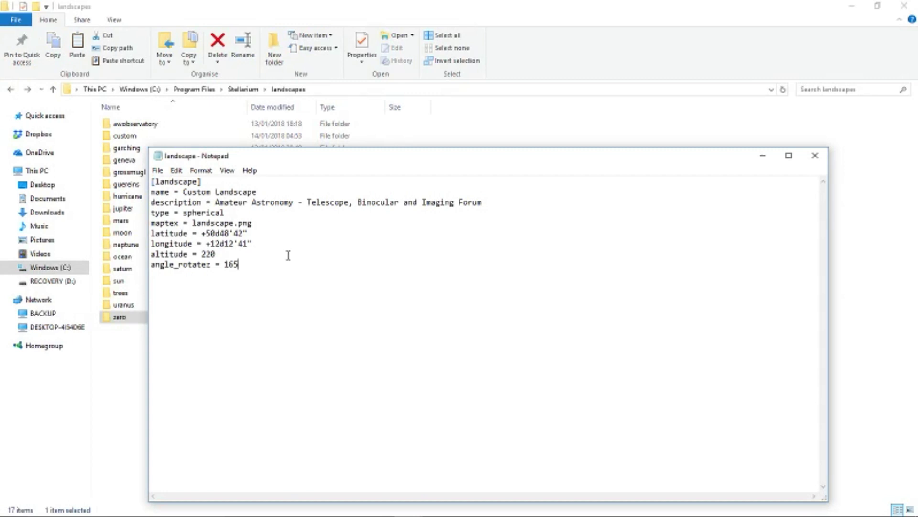
click(157, 170)
click(200, 223)
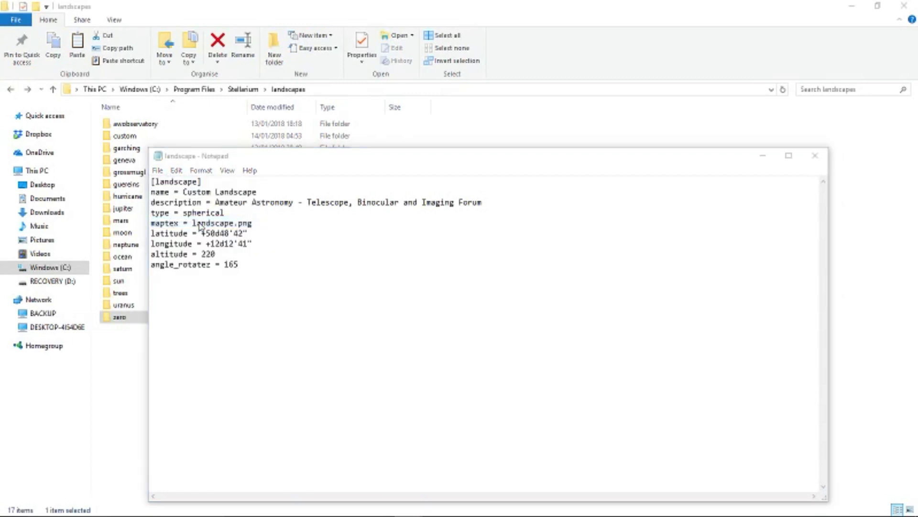
click(262, 392)
text(lands)
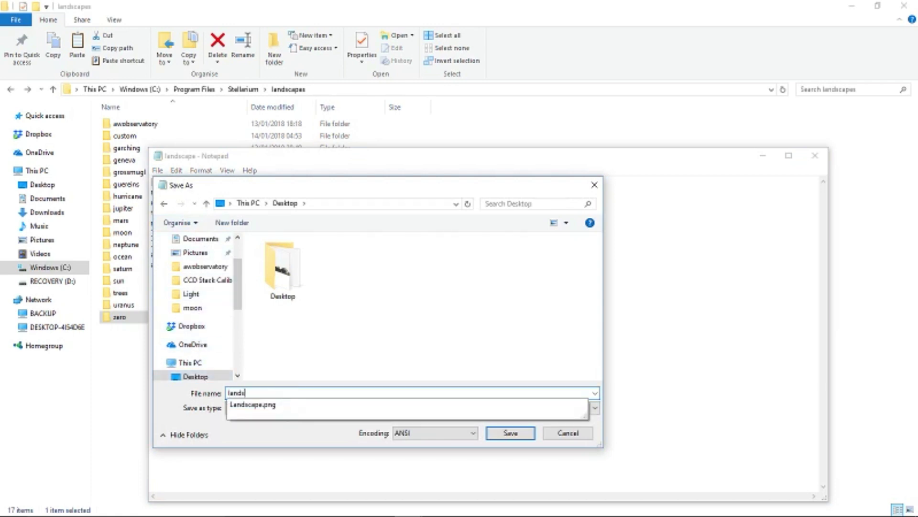
text(cape/)
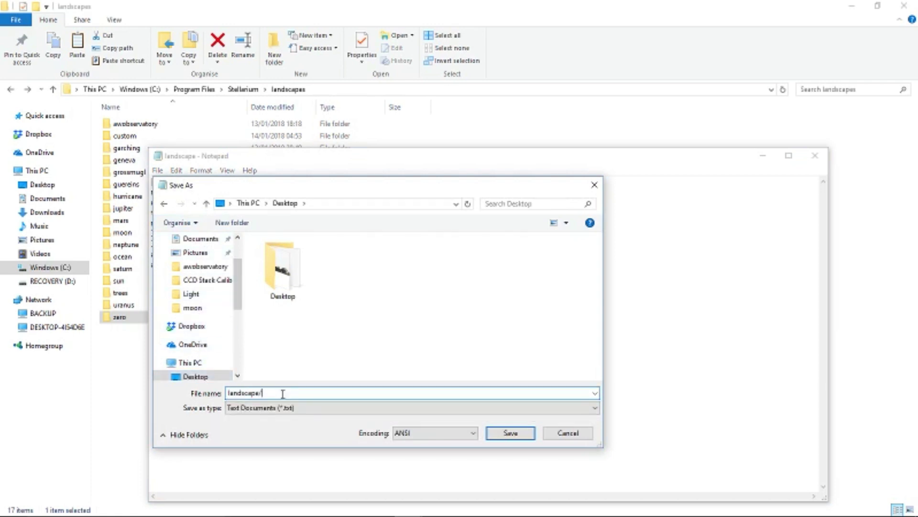
key(BackSpace)
text(.ini)
key(Return)
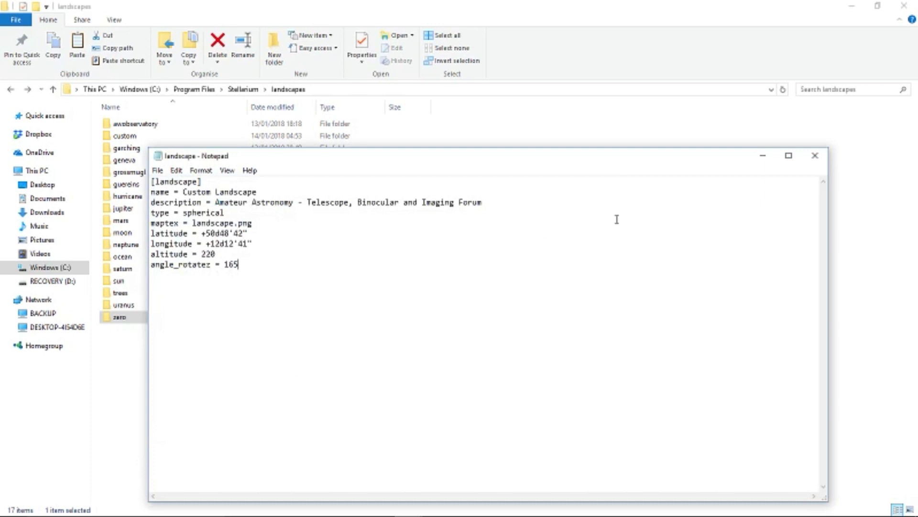
click(762, 157)
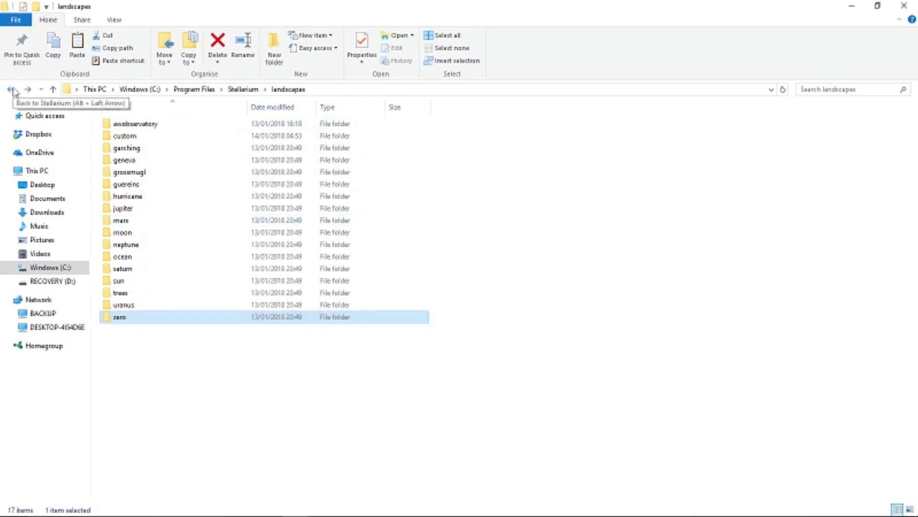
Copy landscape.ini and Landscape.png from the Desktop.
click(11, 89)
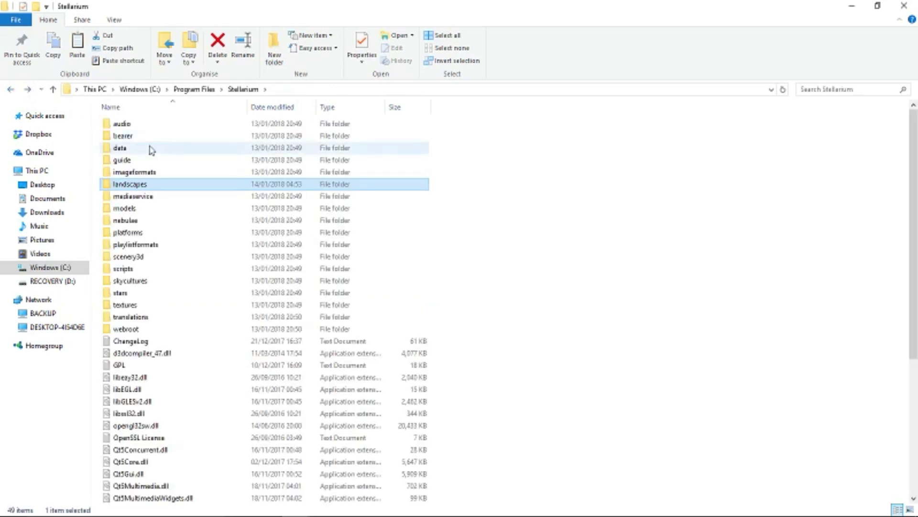
click(11, 89)
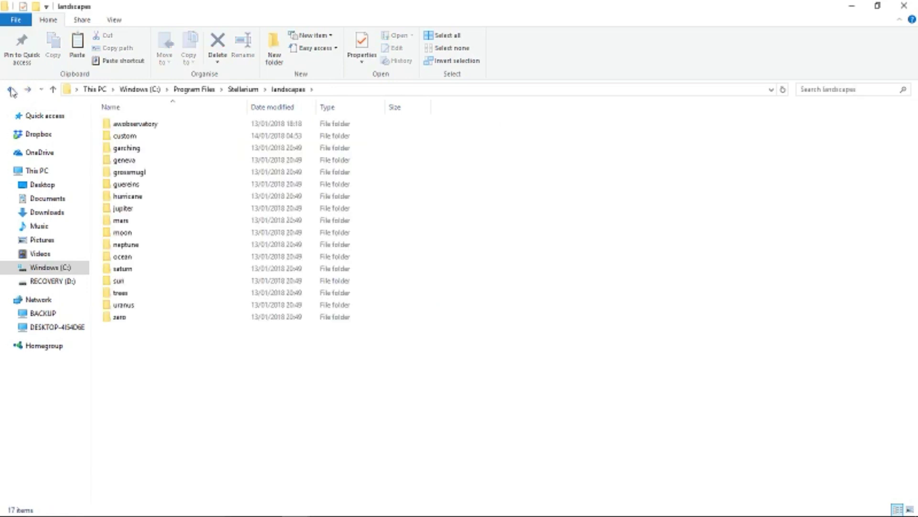
click(48, 185)
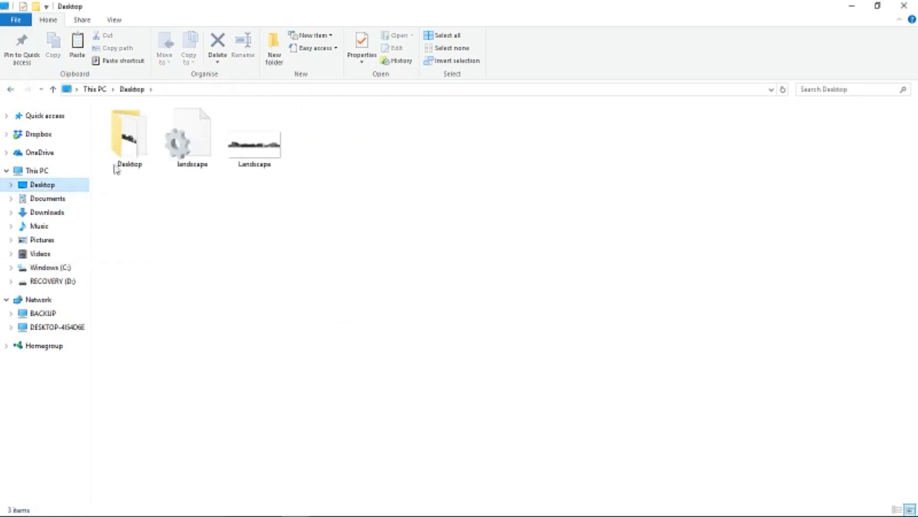
drag(297, 211, 174, 118)
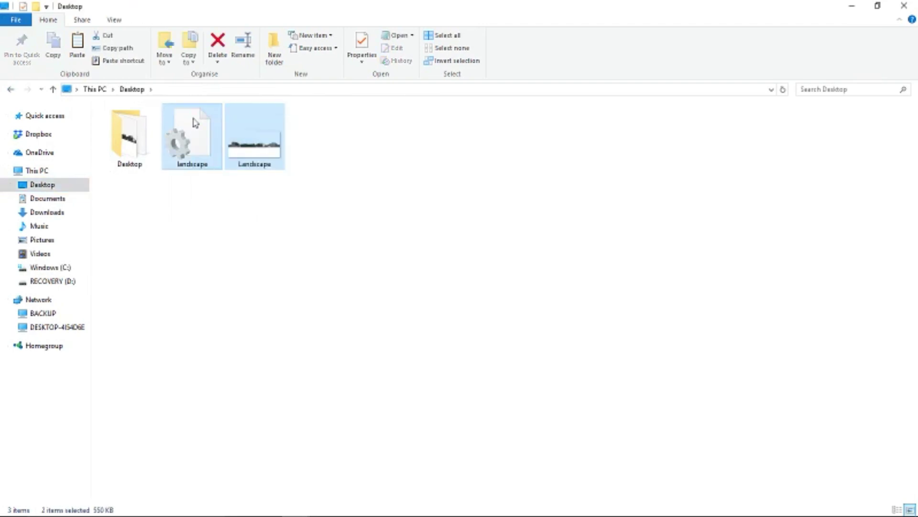
right_click(186, 111)
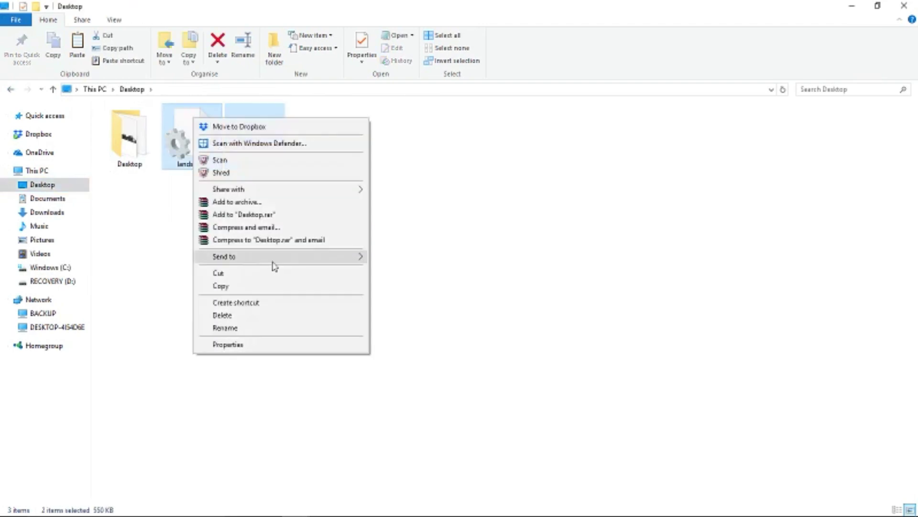
click(267, 289)
Paste both files into landscapes\custom, granting administrator permission for the copy.
click(11, 89)
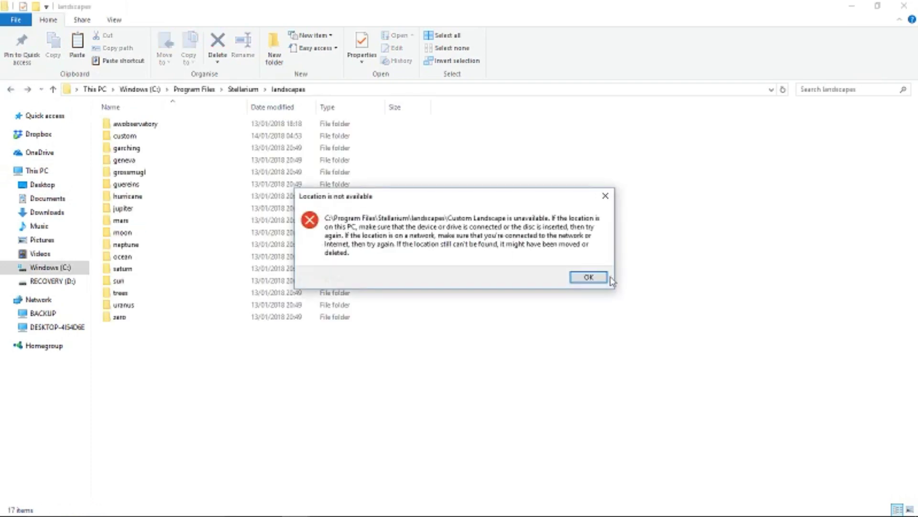
click(599, 278)
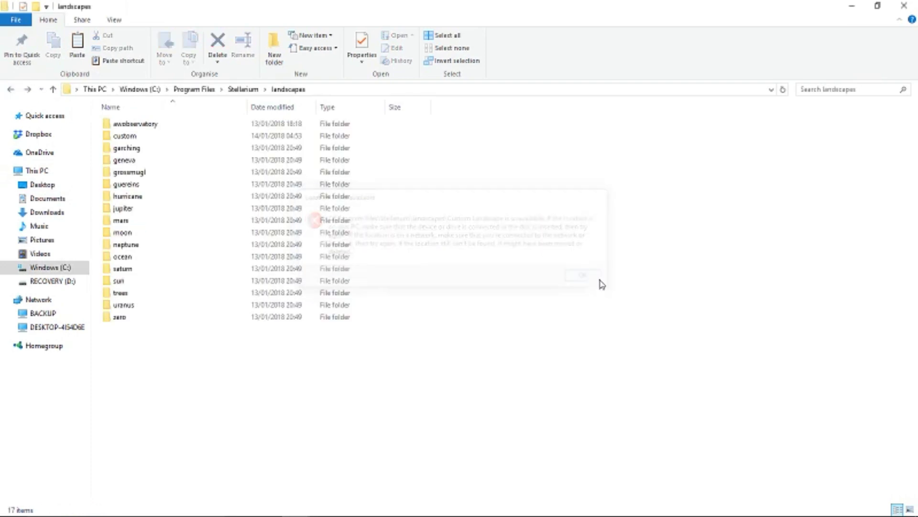
double_click(123, 135)
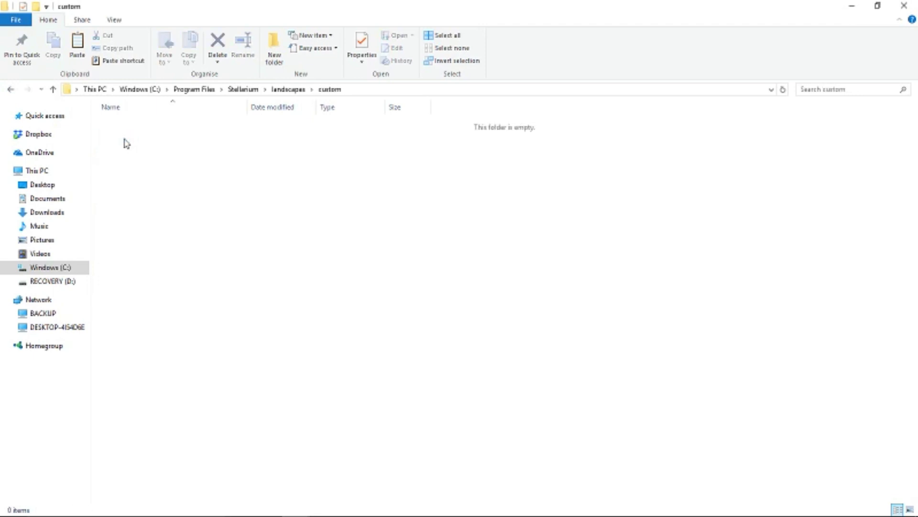
right_click(125, 141)
click(162, 218)
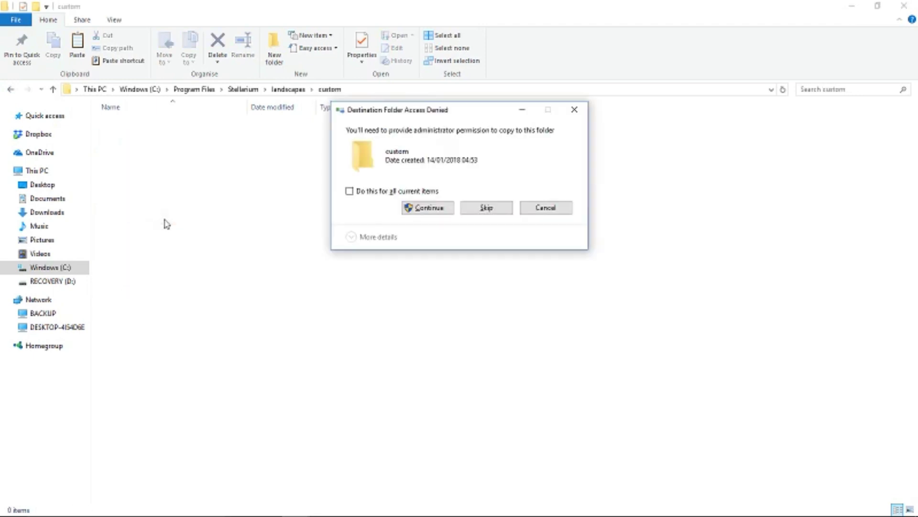
click(409, 209)
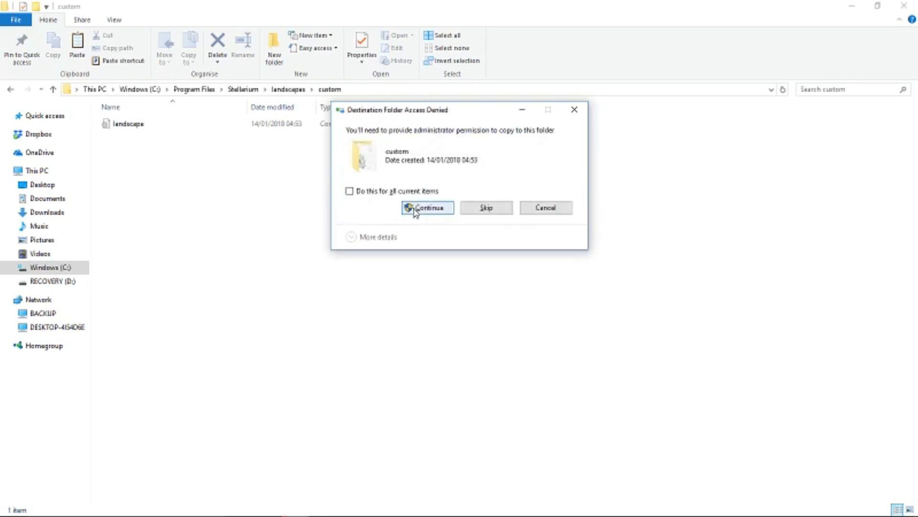
click(414, 209)
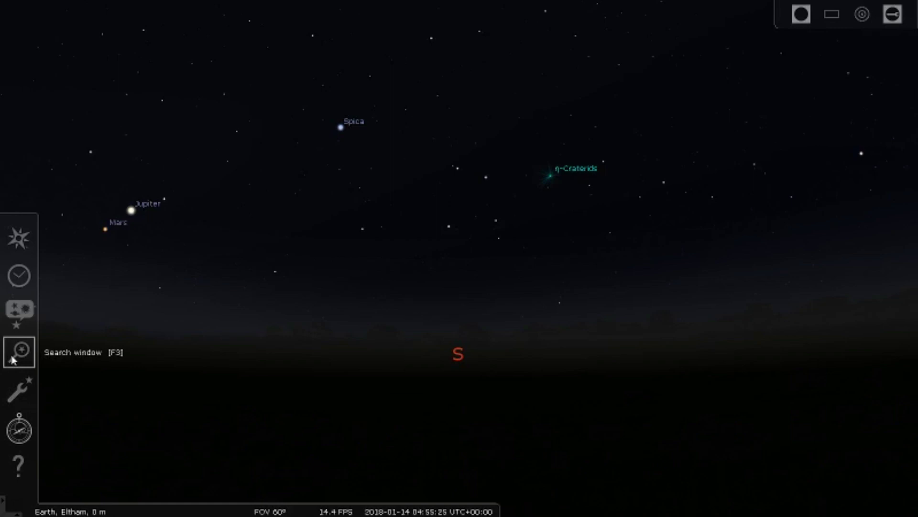
In Sky and viewing options, select Custom Landscape and make it the default landscape.
click(19, 314)
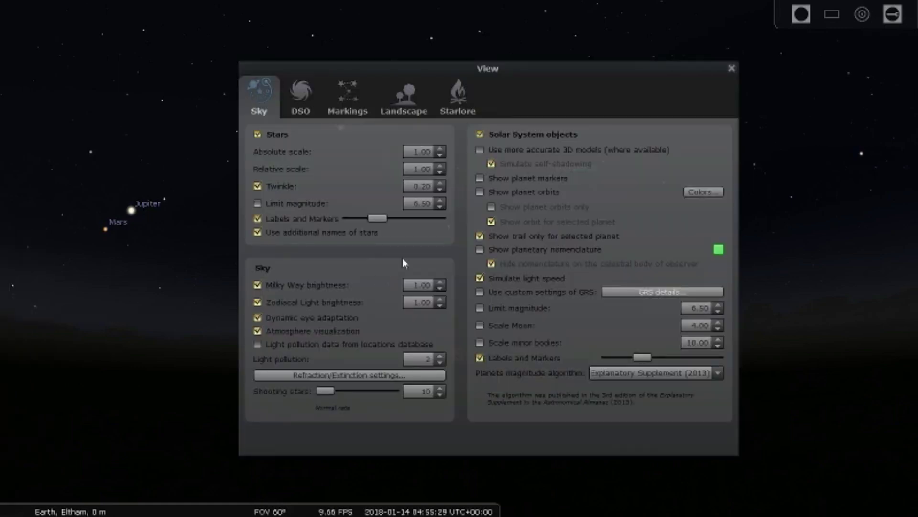
click(409, 116)
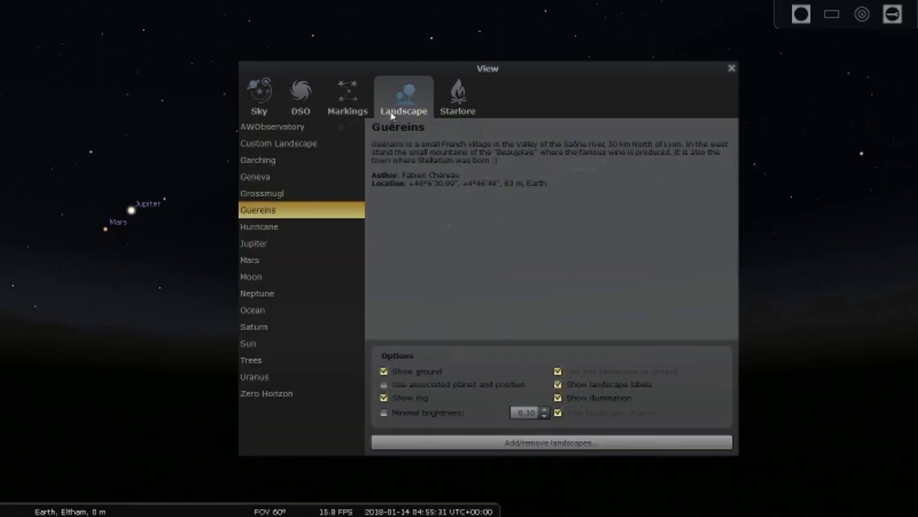
click(271, 148)
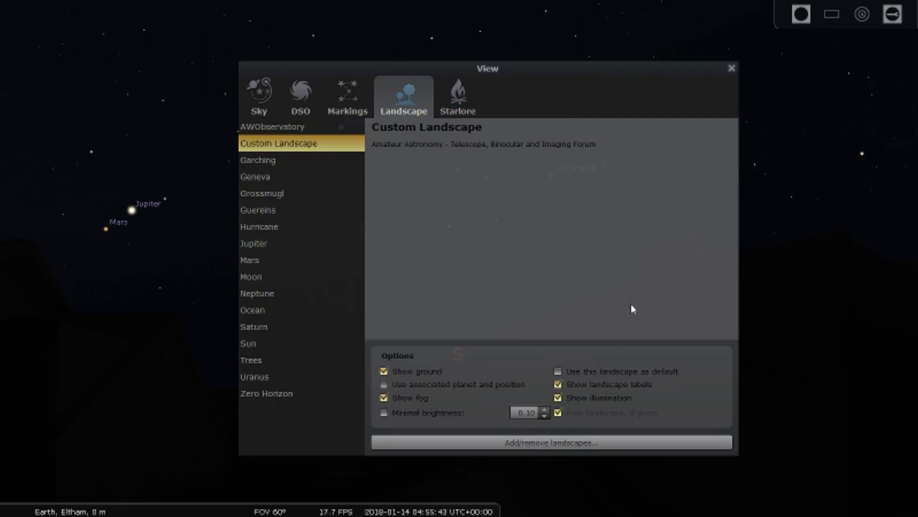
click(596, 372)
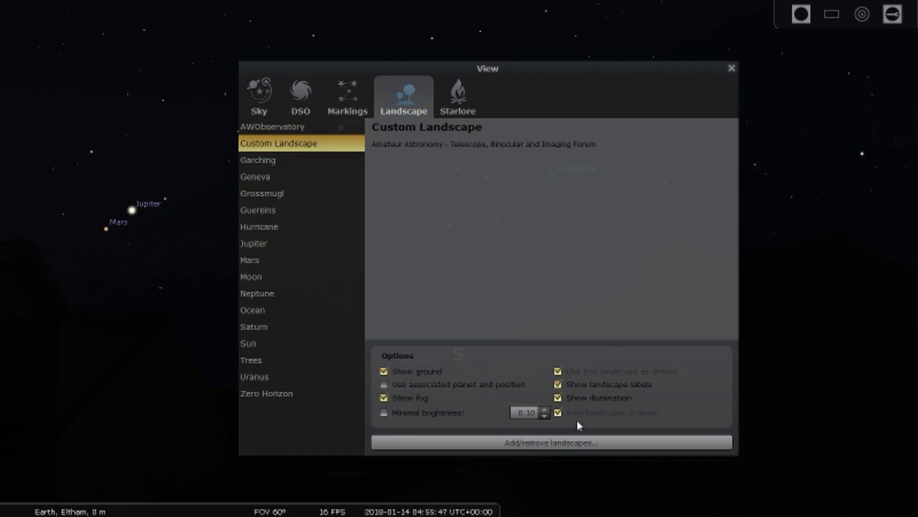
click(732, 69)
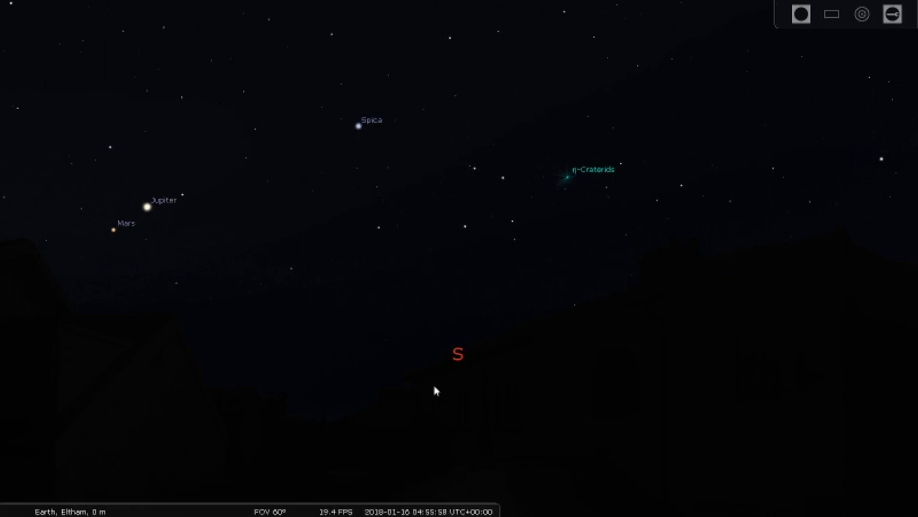
Pan the view from south through east to north, then speed up simulated time.
key(Down)
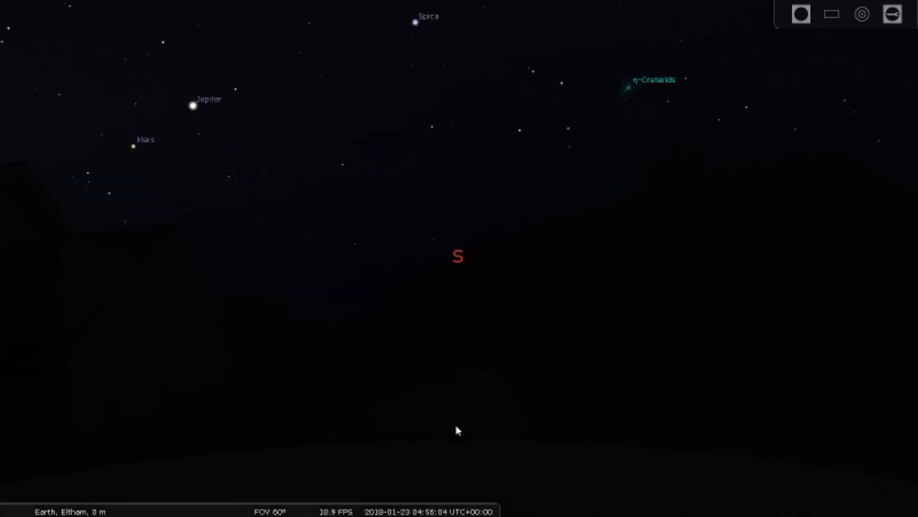
key(Left)
key(Left)
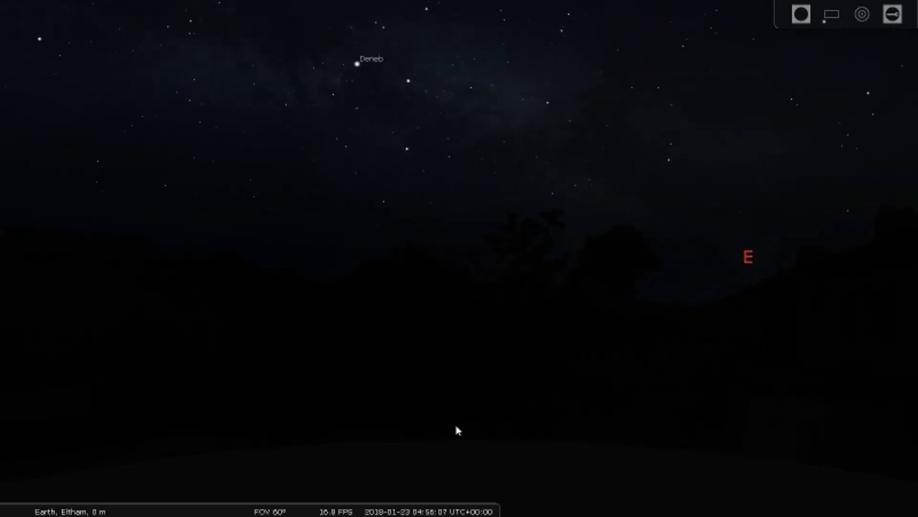
key(Left)
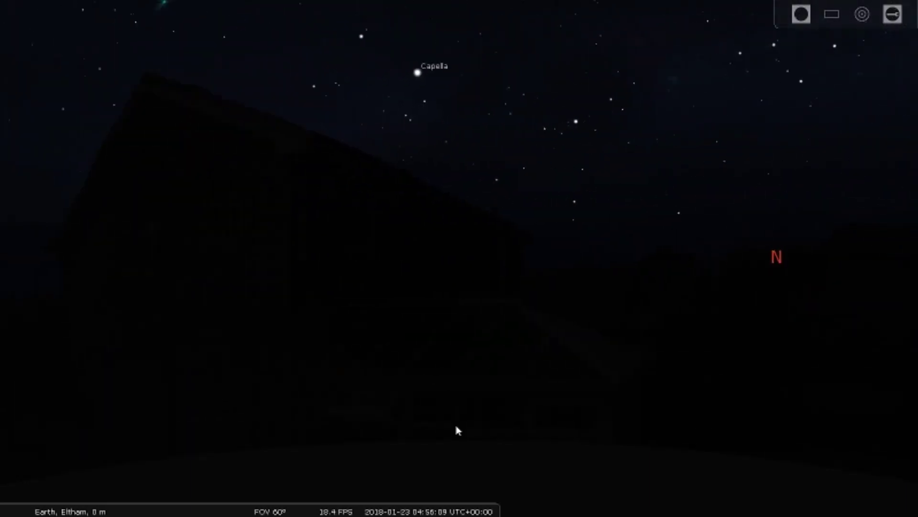
mouse_move(440, 504)
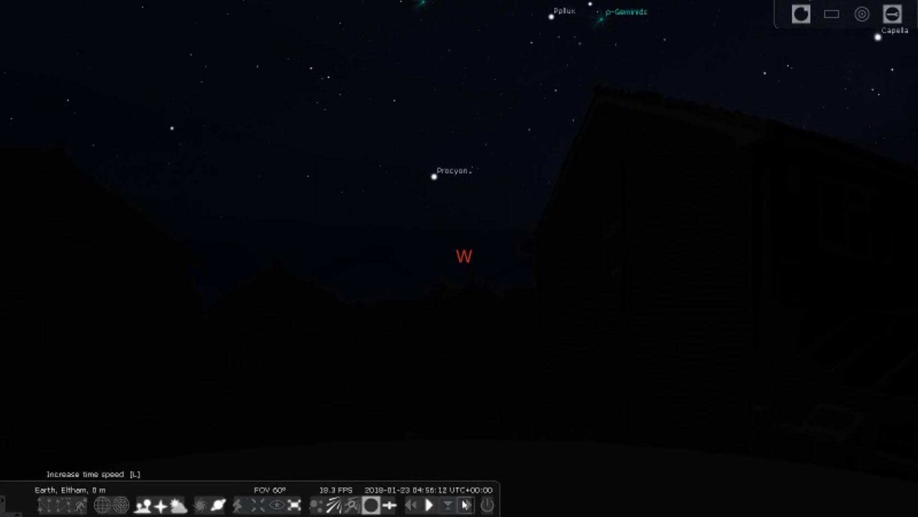
click(466, 505)
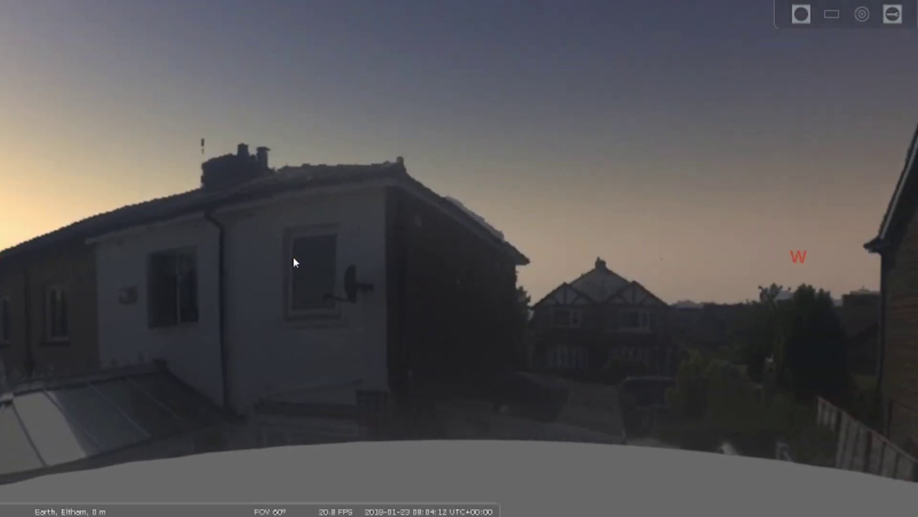
Return the clock to the current time after viewing the daylit panorama.
mouse_move(362, 508)
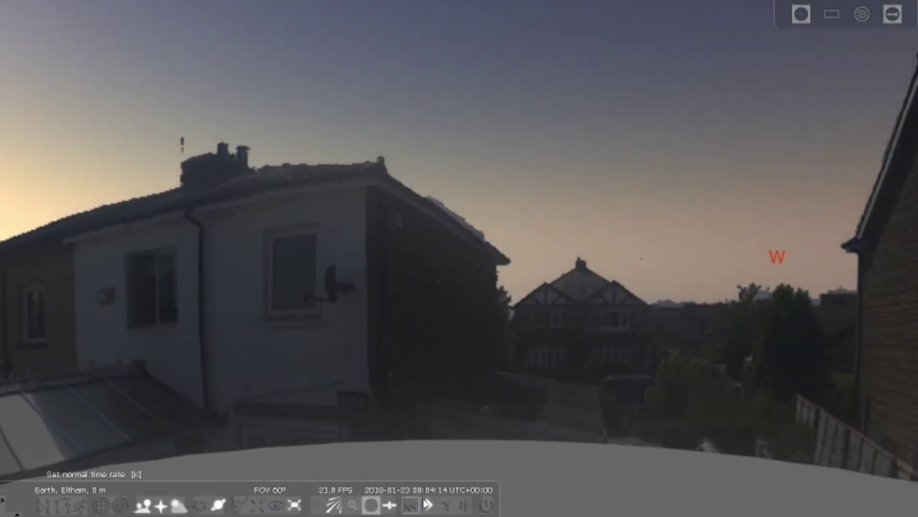
click(447, 505)
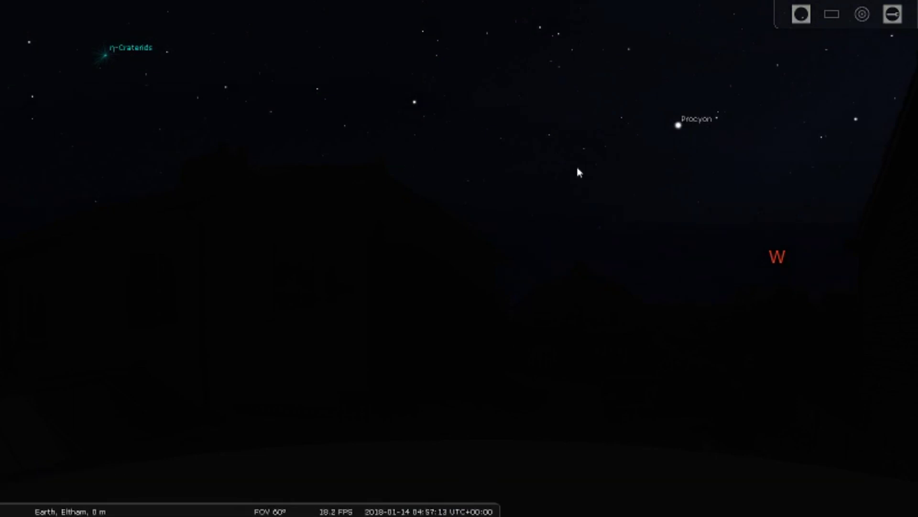
Pan and tilt the night view through west, north, south and east to check the rooftops.
key(Right)
key(Up)
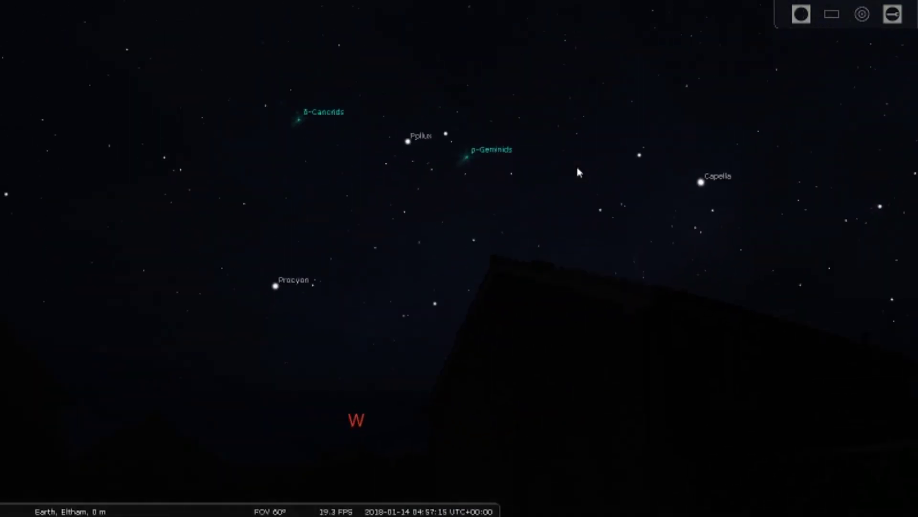
key(Right)
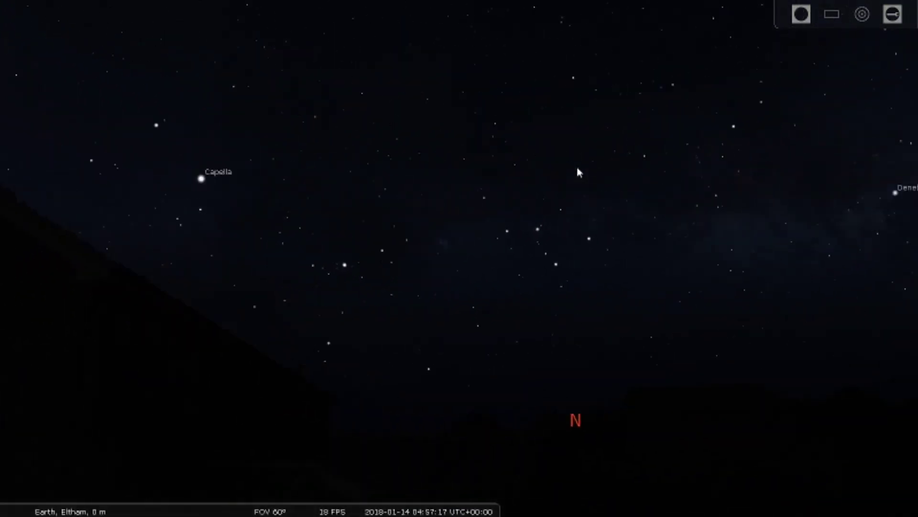
key(Up)
key(Left)
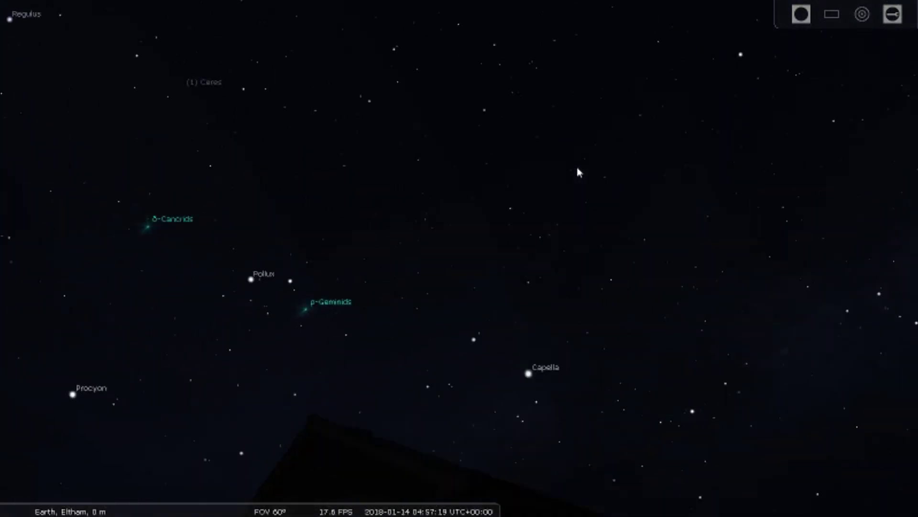
key(Down)
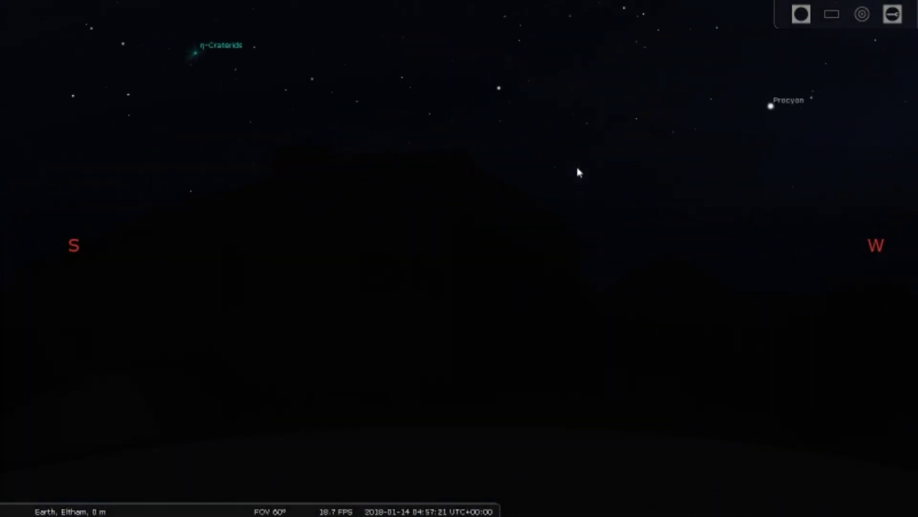
key(Left)
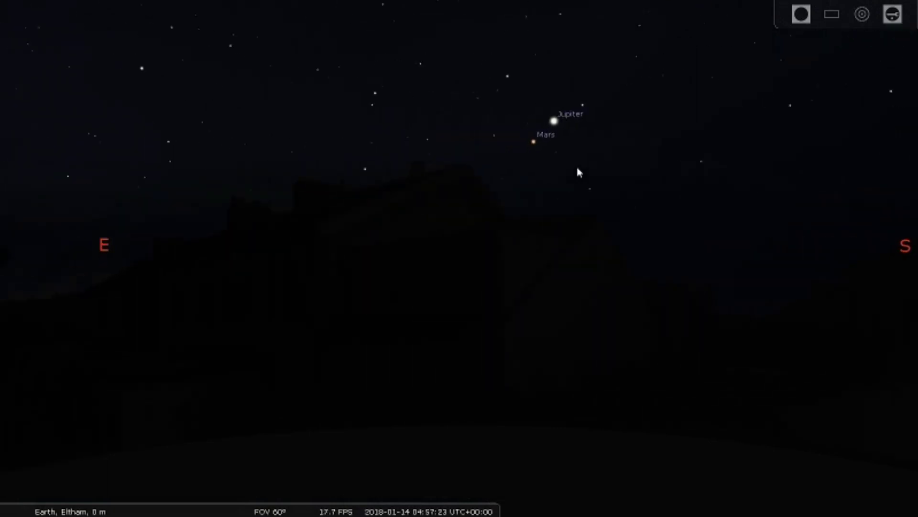